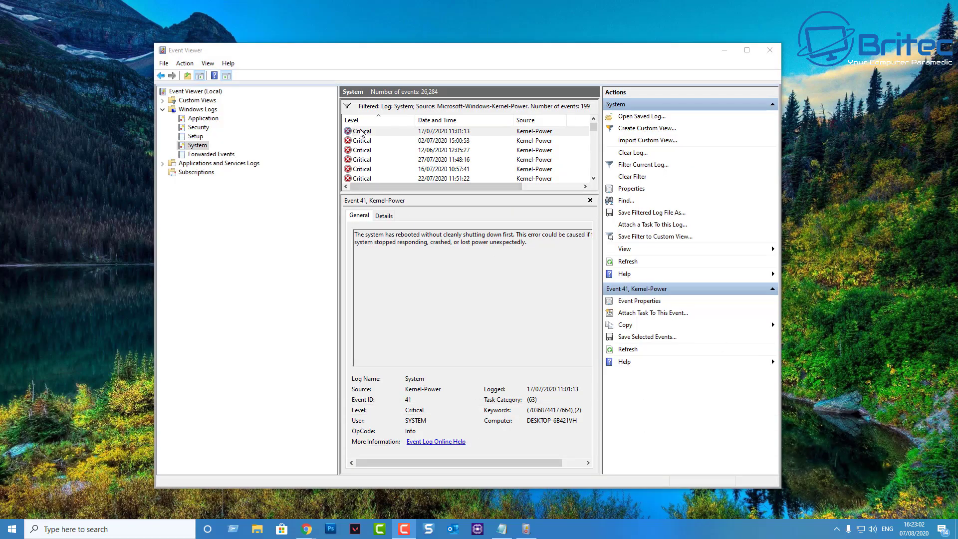
- Inspect the first Kernel-Power 41 critical event's General and Details information
{"action": "left_click", "coordinate": [361, 132]}
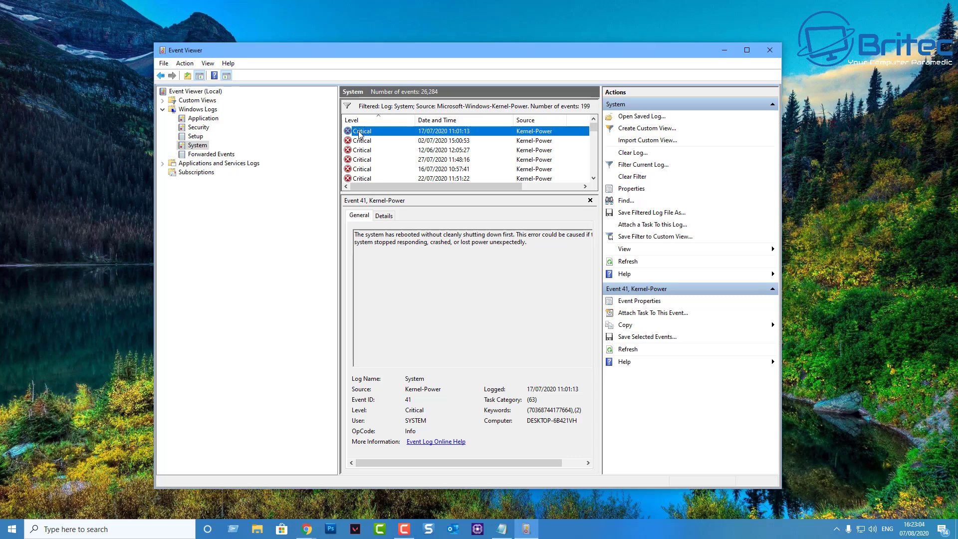
{"action": "double_click", "coordinate": [359, 133]}
{"action": "mouse_move", "coordinate": [224, 95]}
{"action": "left_mouse_down"}
{"action": "mouse_move", "coordinate": [412, 198]}
{"action": "mouse_move", "coordinate": [516, 186]}
{"action": "left_mouse_up"}
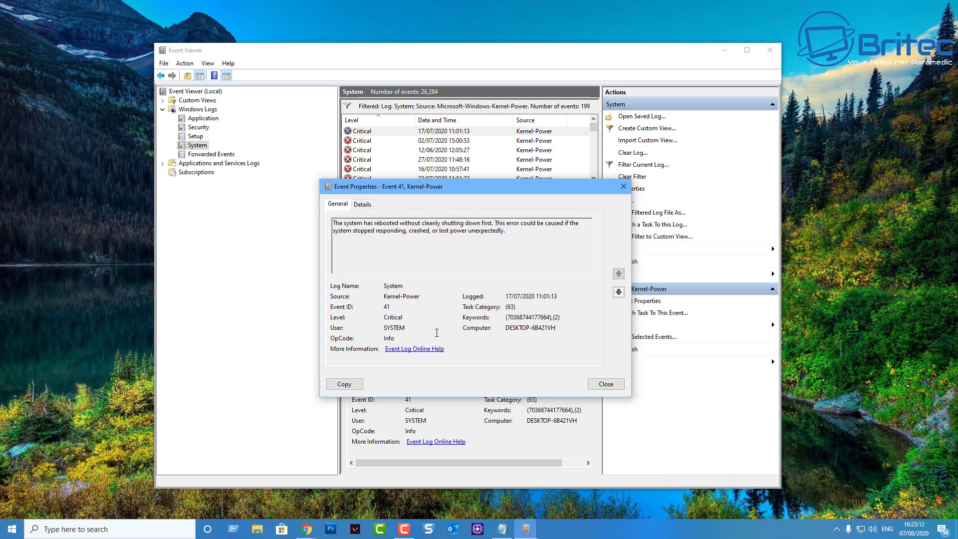
{"action": "left_click", "coordinate": [362, 205]}
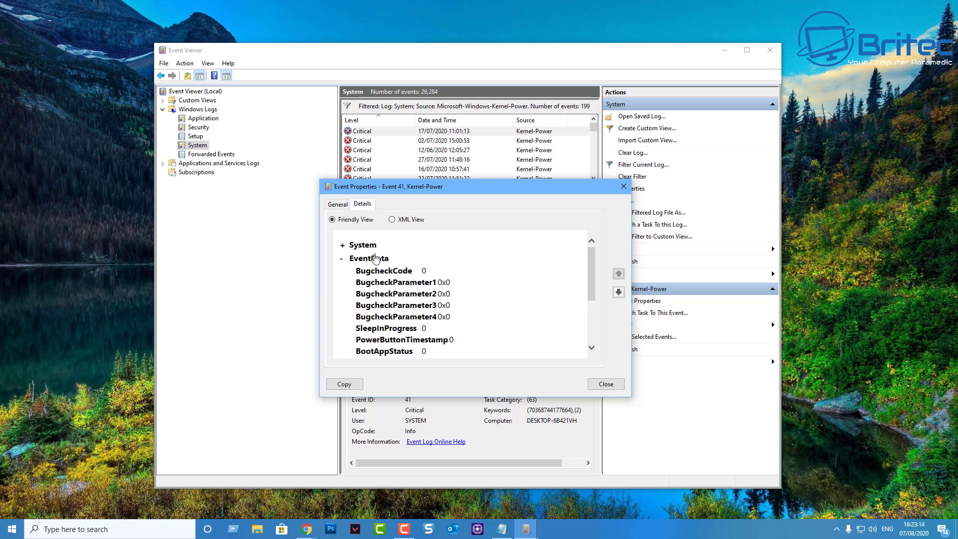
{"action": "left_click_drag", "start_coordinate": [592, 274], "coordinate": [596, 329]}
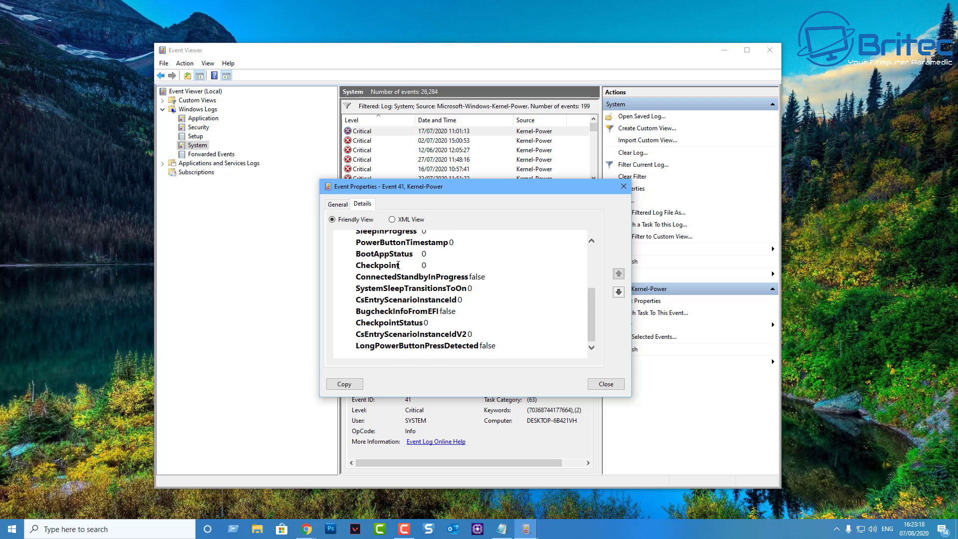
{"action": "left_click", "coordinate": [337, 205]}
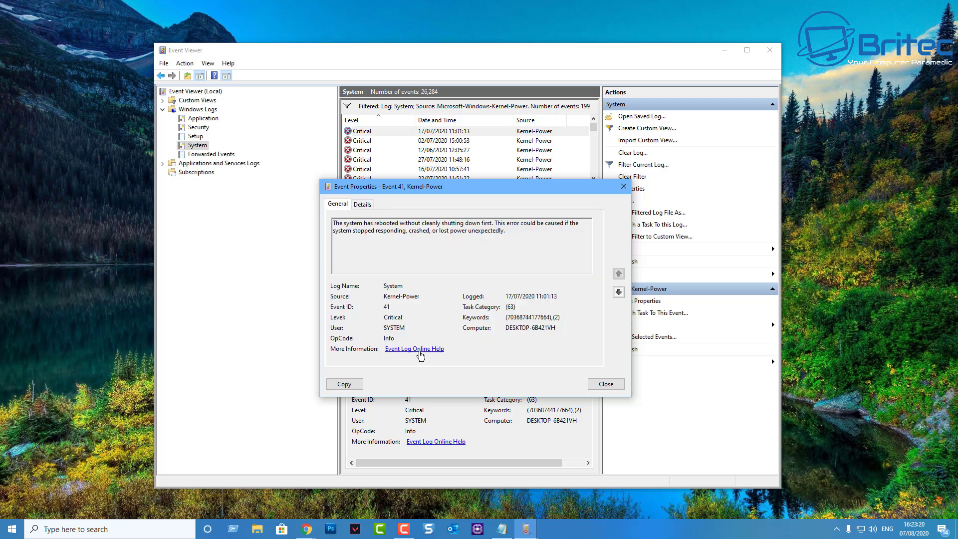
{"action": "left_click", "coordinate": [606, 385]}
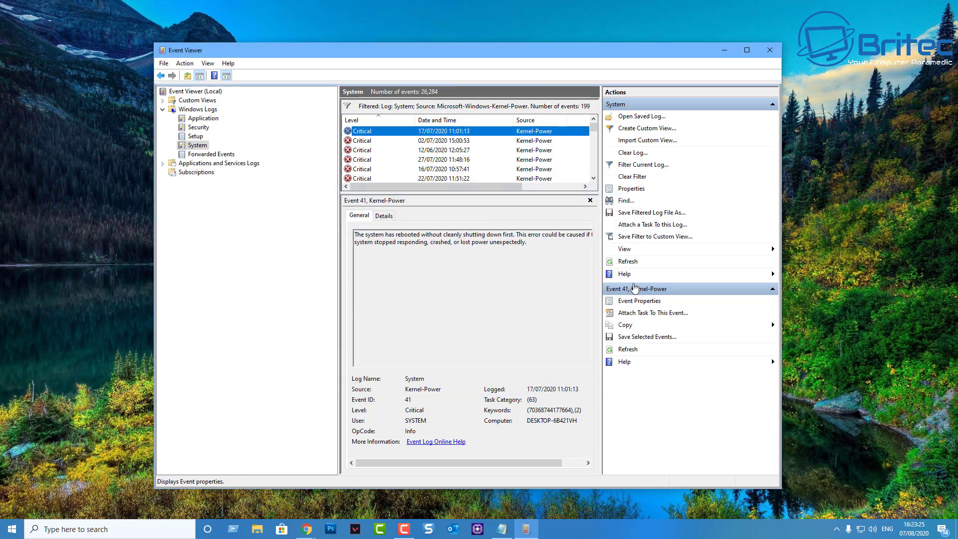
- Inspect the 02/07/2020 critical event's properties, then close Event Viewer
{"action": "left_click", "coordinate": [368, 141]}
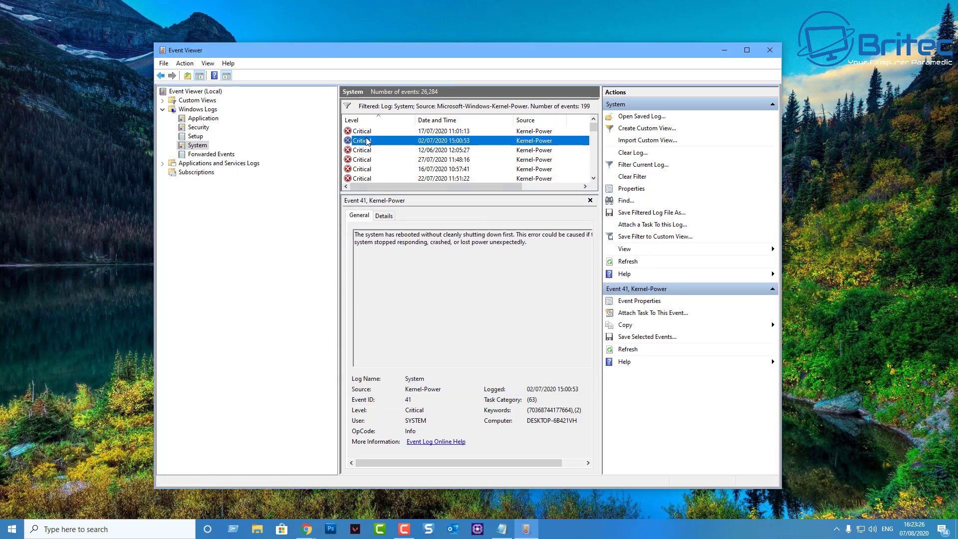
{"action": "double_click", "coordinate": [367, 141]}
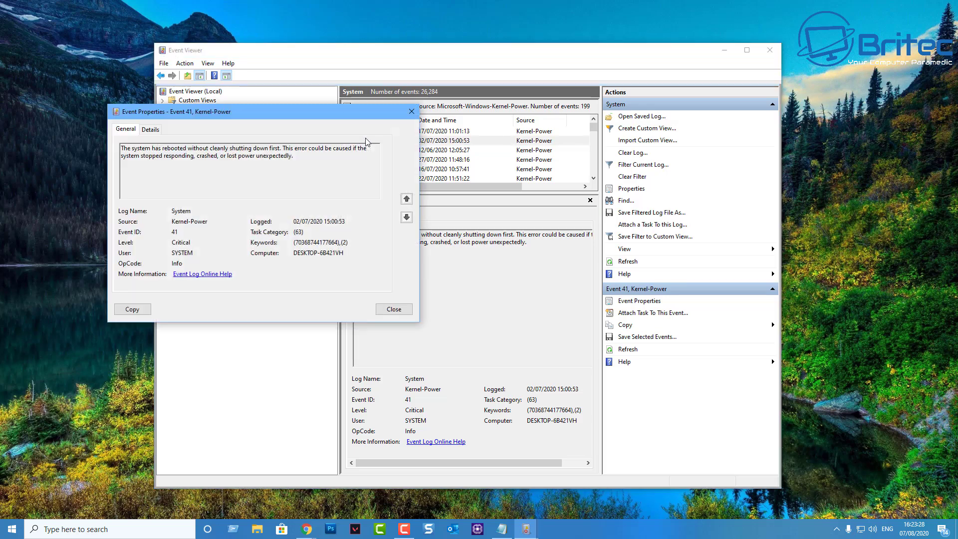
{"action": "left_click_drag", "start_coordinate": [313, 113], "coordinate": [519, 197]}
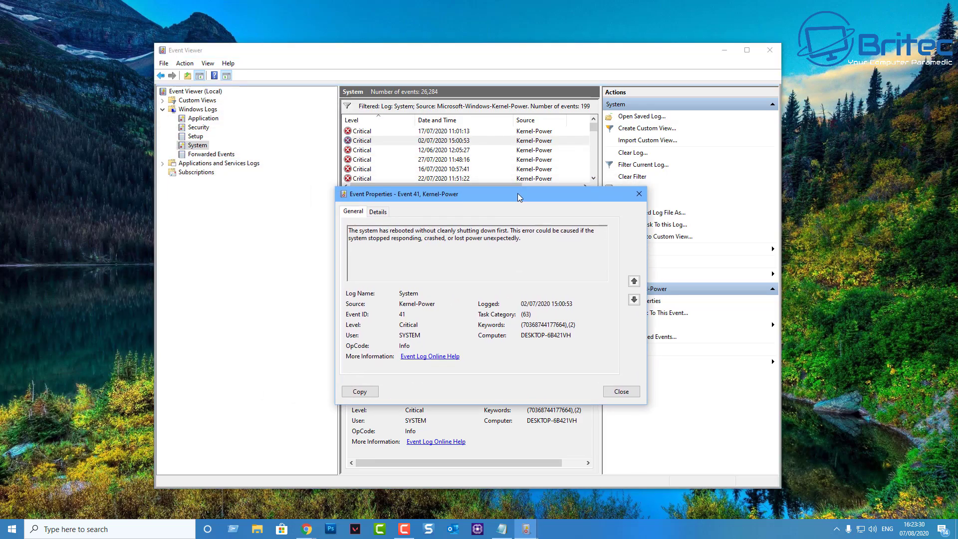
{"action": "left_click", "coordinate": [638, 195]}
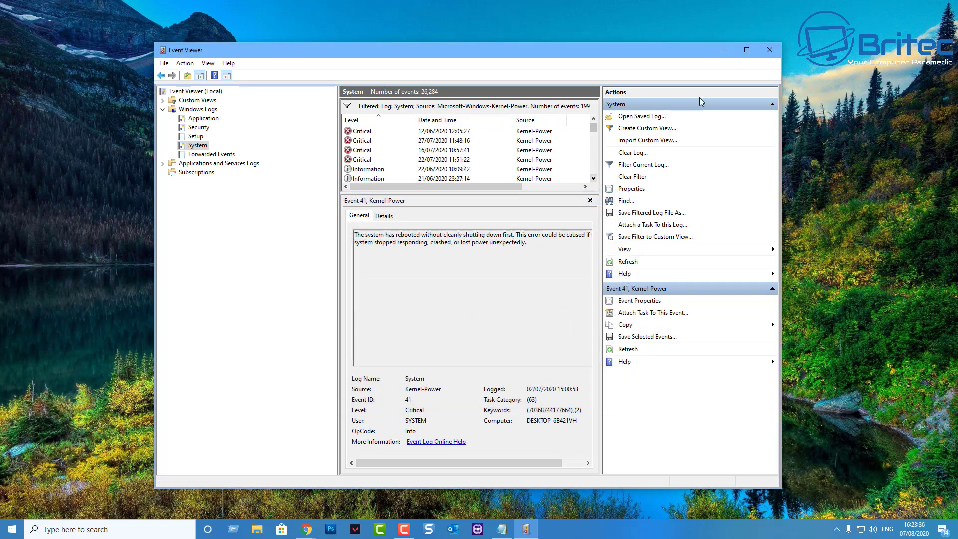
{"action": "left_click", "coordinate": [769, 49]}
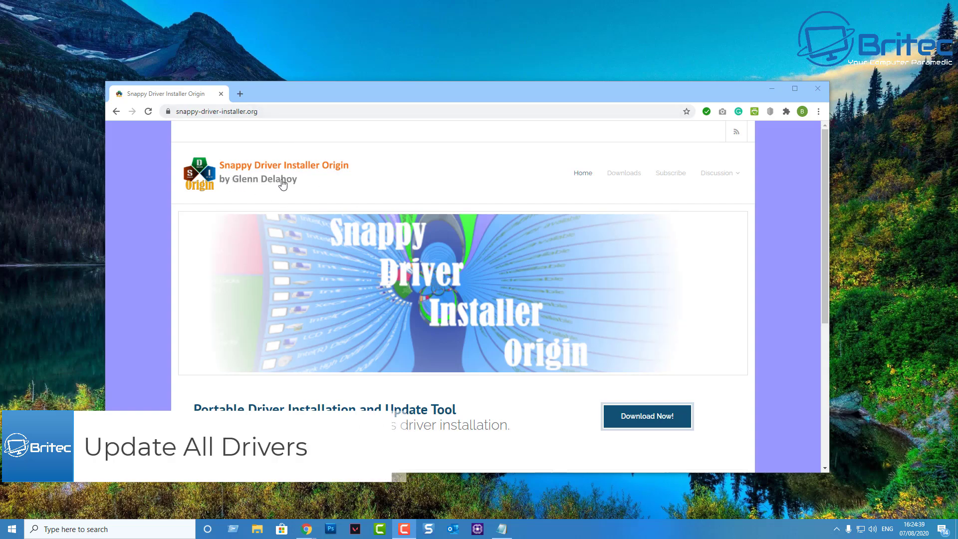
- Download the Snappy Driver Installer Origin version 1.6.6 zip from its downloads page
{"action": "left_click", "coordinate": [638, 419]}
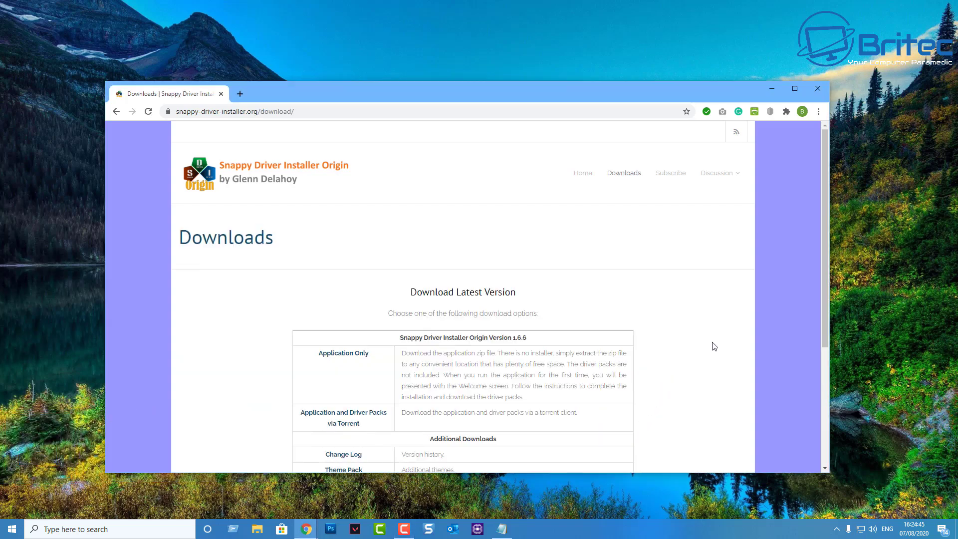
{"action": "scroll", "coordinate": [713, 346], "scroll_direction": "down", "scroll_amount": 3}
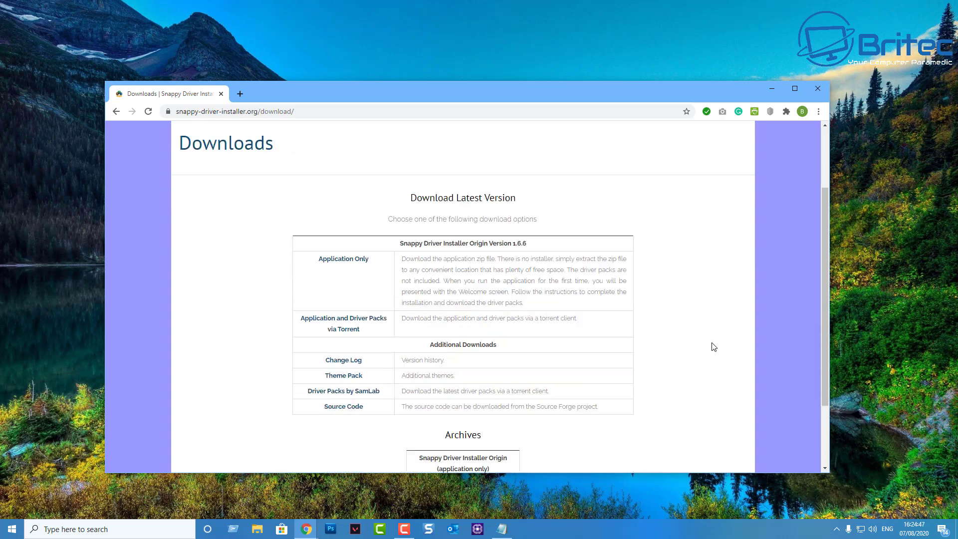
{"action": "scroll", "coordinate": [713, 347], "scroll_direction": "down", "scroll_amount": 3}
{"action": "scroll", "coordinate": [713, 346], "scroll_direction": "down", "scroll_amount": 2}
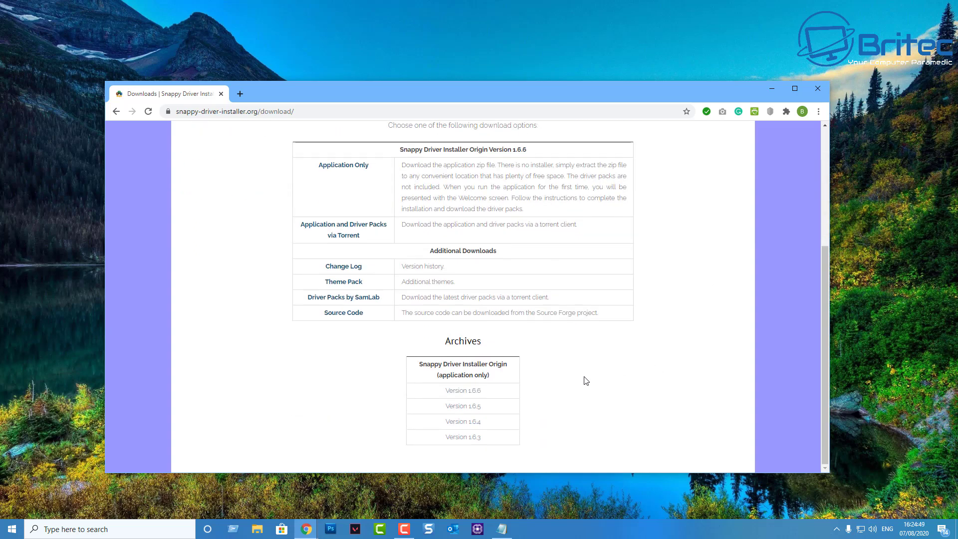
{"action": "left_click", "coordinate": [463, 390]}
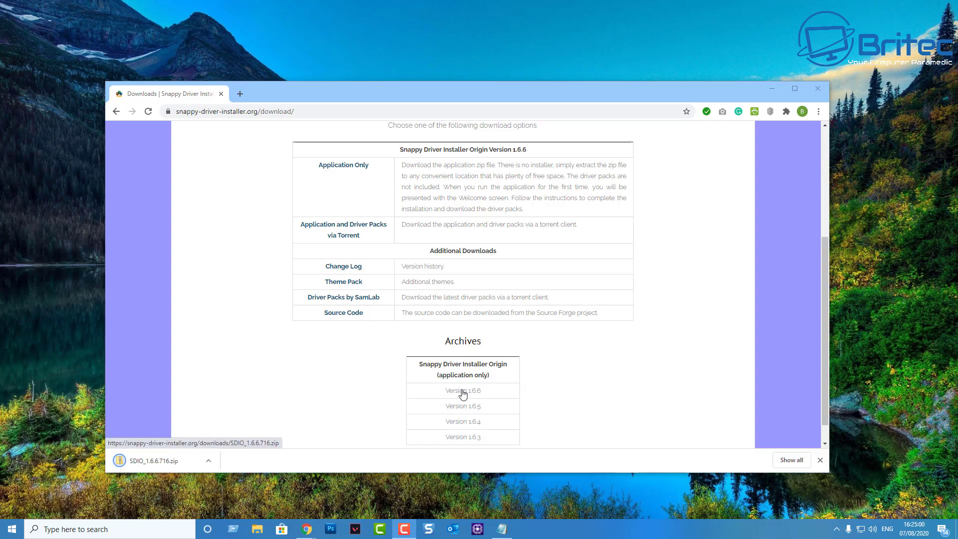
- Extract the SDIO_1.6.6.716 folder from the downloaded zip
{"action": "left_click", "coordinate": [150, 465]}
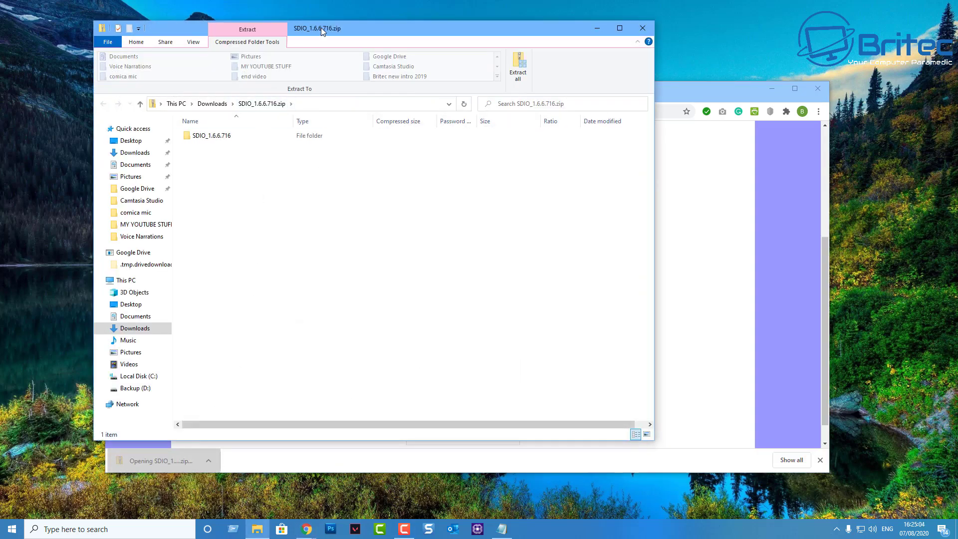
{"action": "left_click_drag", "start_coordinate": [321, 29], "coordinate": [419, 71]}
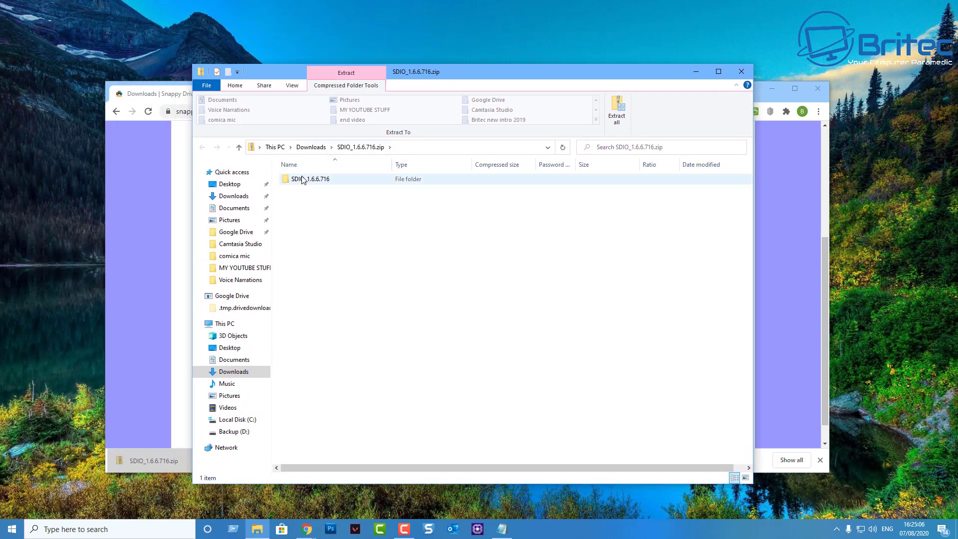
{"action": "mouse_move", "coordinate": [310, 178]}
{"action": "left_mouse_down"}
{"action": "mouse_move", "coordinate": [593, 114]}
{"action": "mouse_move", "coordinate": [676, 58]}
{"action": "left_mouse_up"}
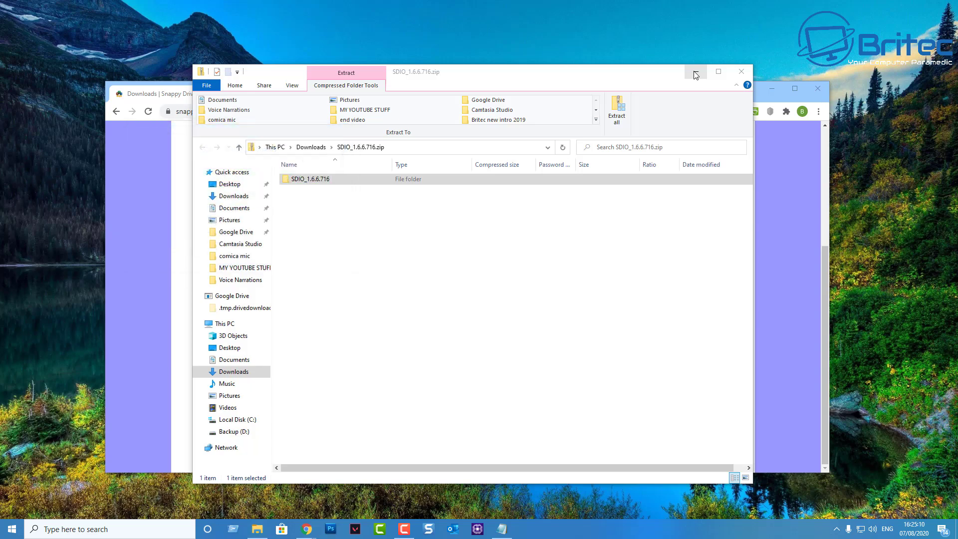
- Launch SDIO_x64_R716.exe from the extracted folder
{"action": "left_click", "coordinate": [695, 72]}
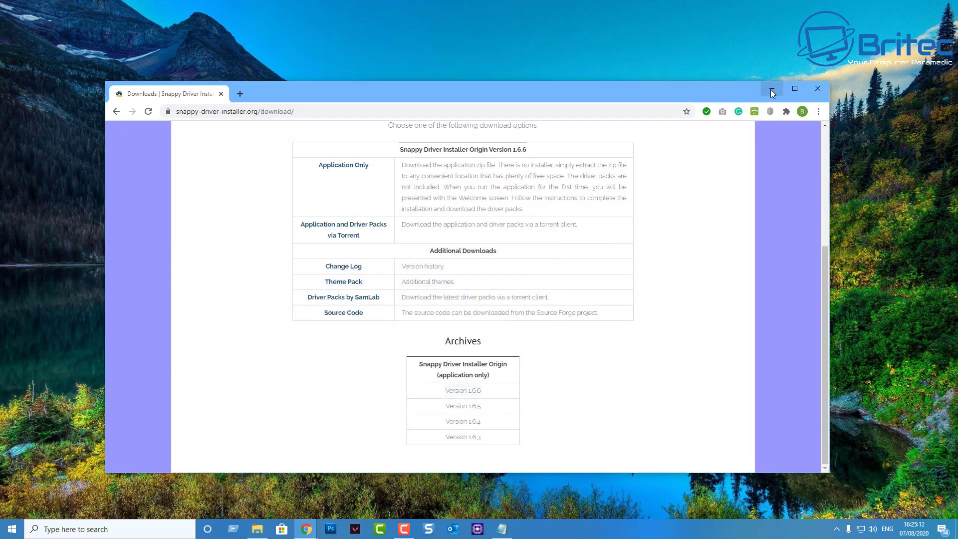
{"action": "left_click", "coordinate": [770, 89]}
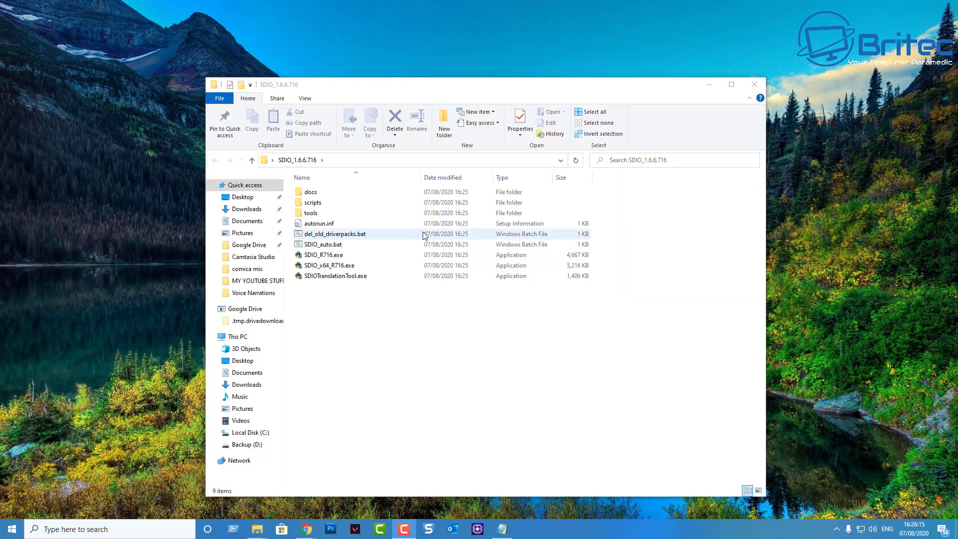
{"action": "left_click", "coordinate": [329, 265]}
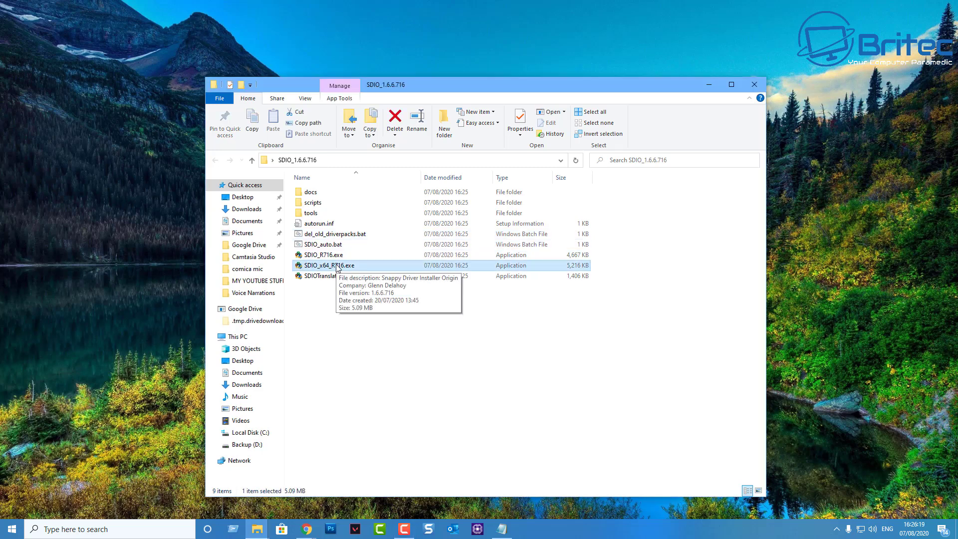
{"action": "double_click", "coordinate": [330, 265]}
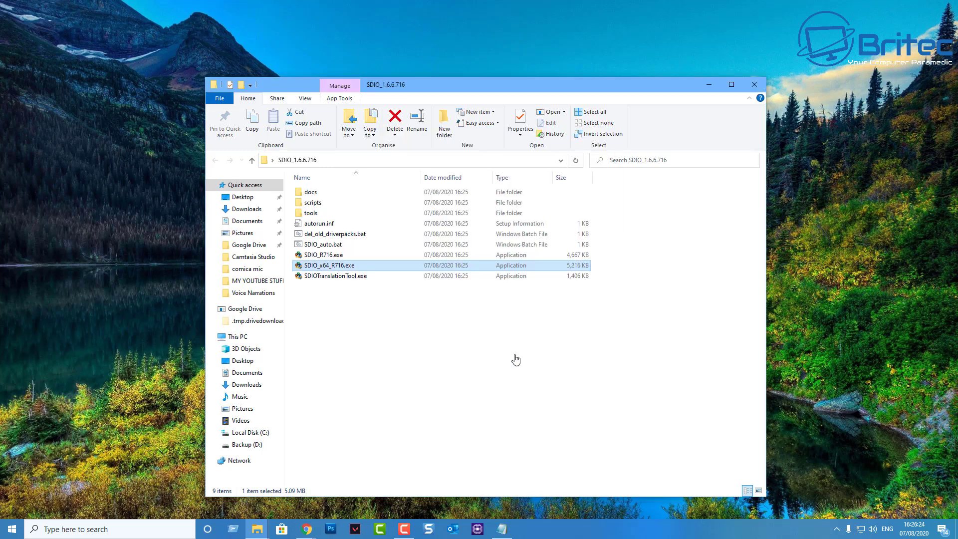
- Let SDIO run past SmartScreen, accept its licence, and download only the driver indexes
{"action": "left_click", "coordinate": [514, 357]}
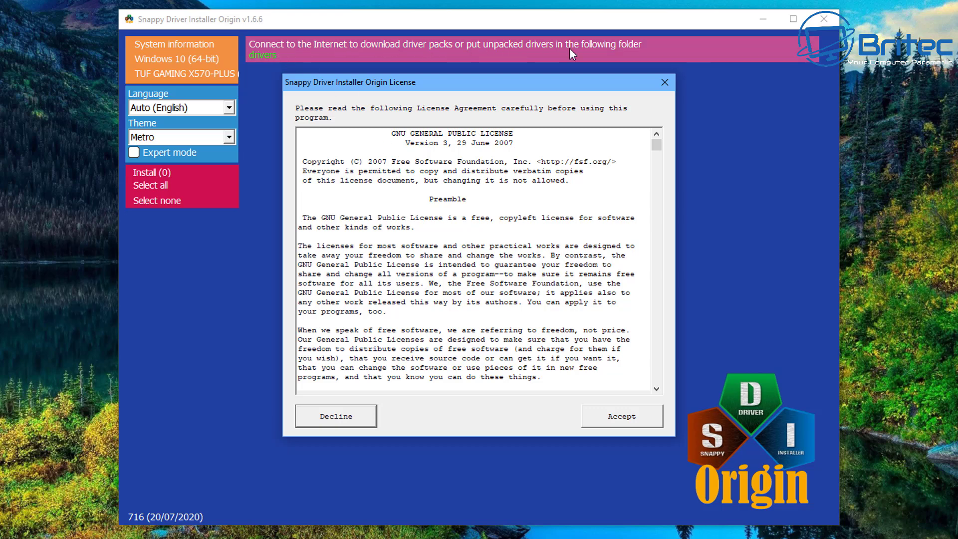
{"action": "left_click", "coordinate": [641, 419]}
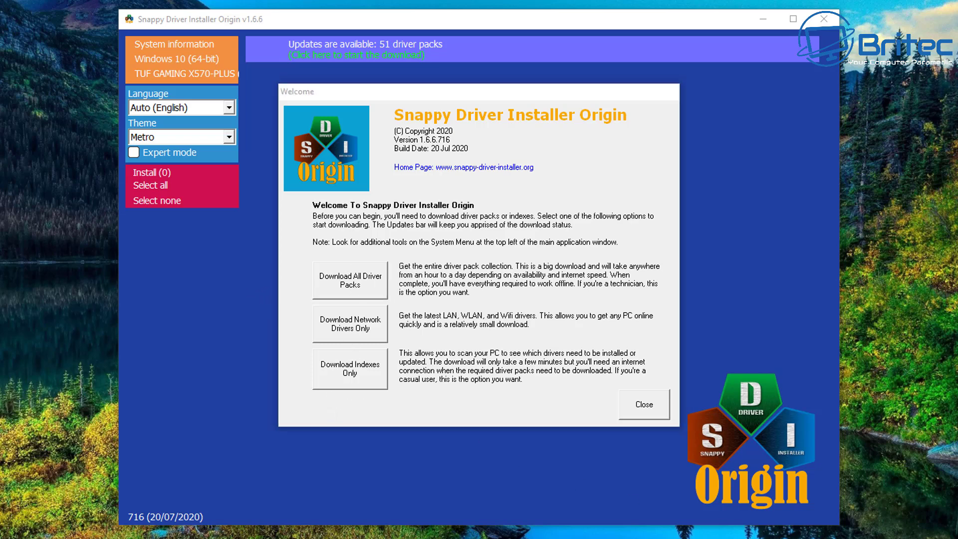
{"action": "left_click", "coordinate": [346, 374]}
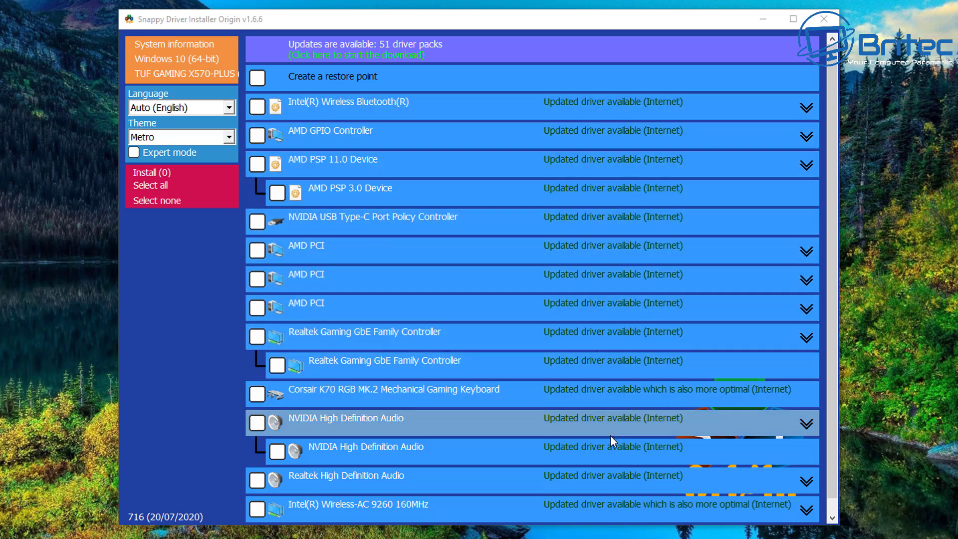
{"action": "scroll", "coordinate": [791, 356], "scroll_direction": "down", "scroll_amount": 1}
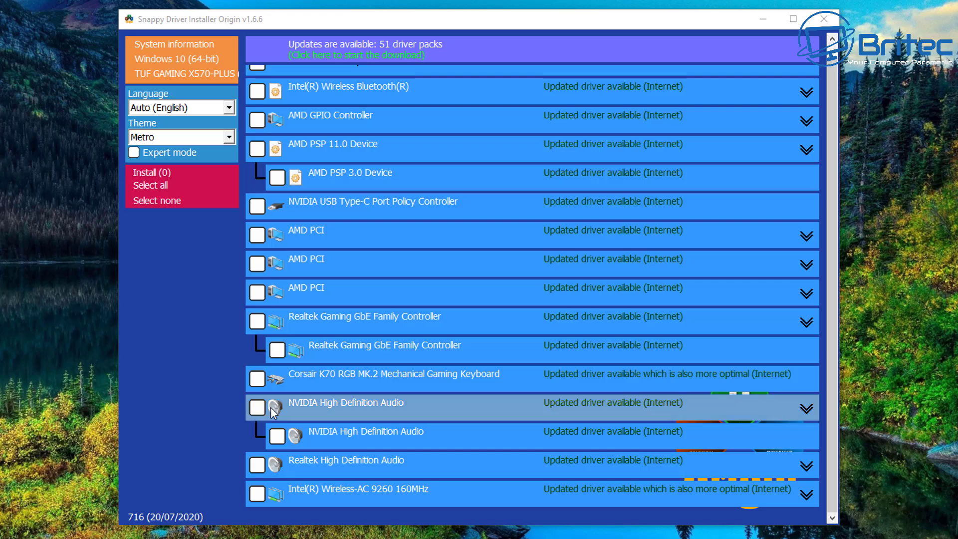
{"action": "scroll", "coordinate": [277, 408], "scroll_direction": "up", "scroll_amount": 1}
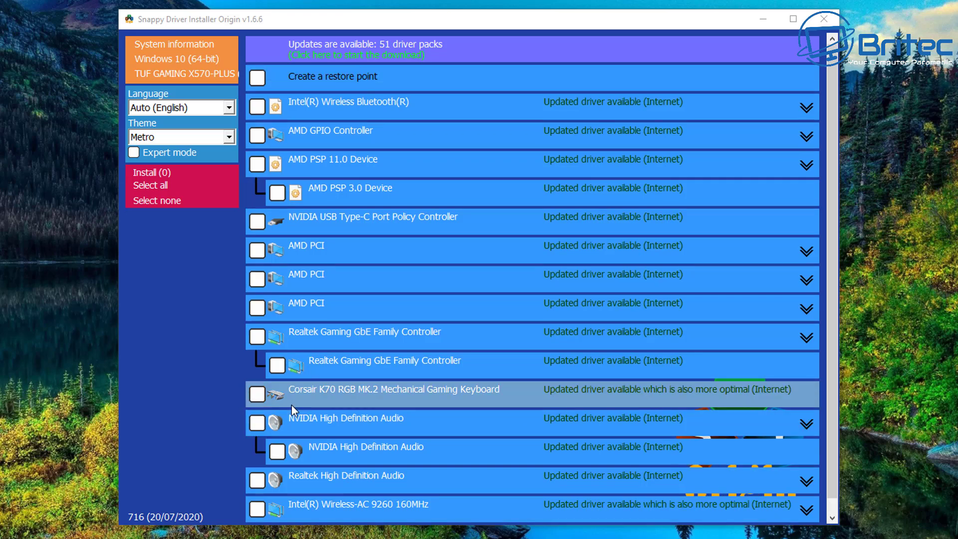
- Tick the Intel(R) Wireless Bluetooth(R) and AMD GPIO Controller drivers so Install shows (2)
{"action": "left_click", "coordinate": [257, 107]}
{"action": "left_click", "coordinate": [257, 135]}
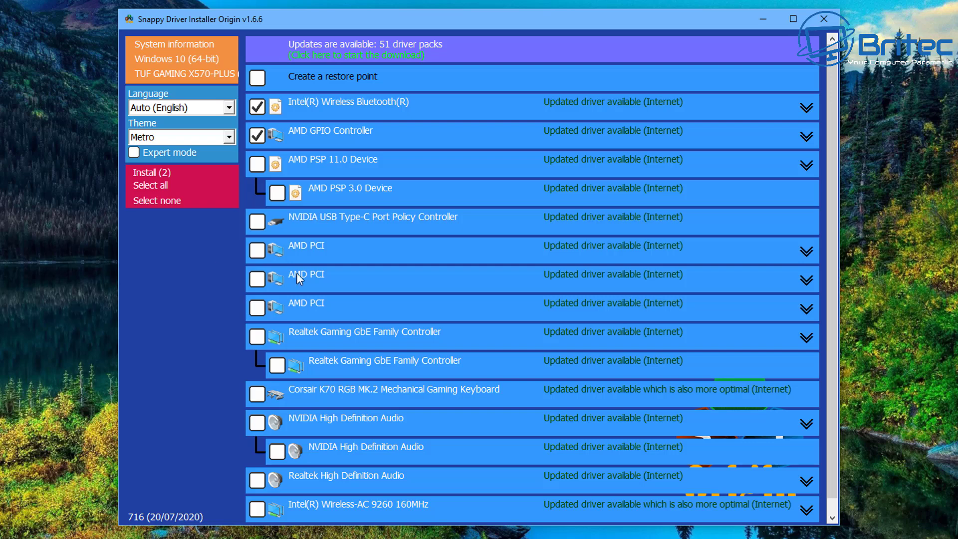
{"action": "scroll", "coordinate": [451, 351], "scroll_direction": "down", "scroll_amount": 1}
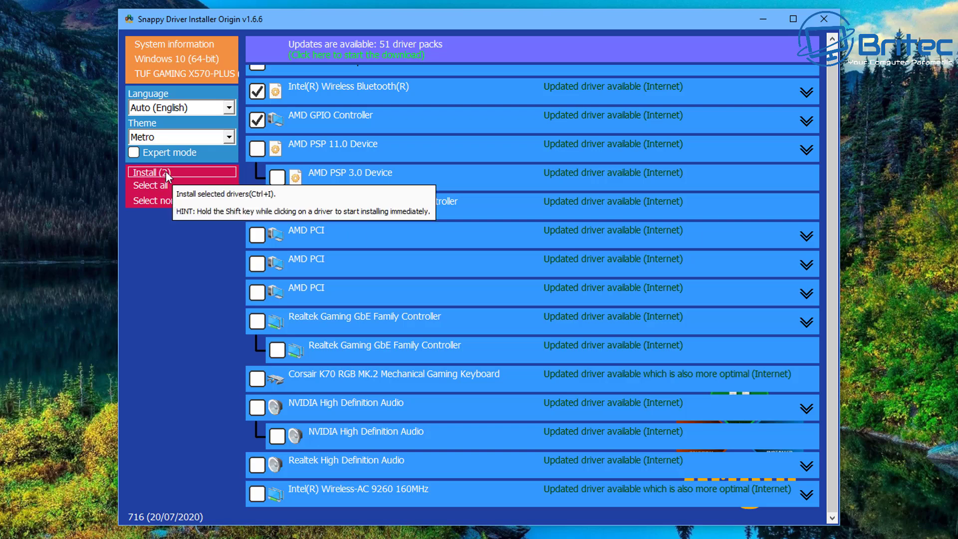
{"action": "scroll", "coordinate": [500, 354], "scroll_direction": "up", "scroll_amount": 1}
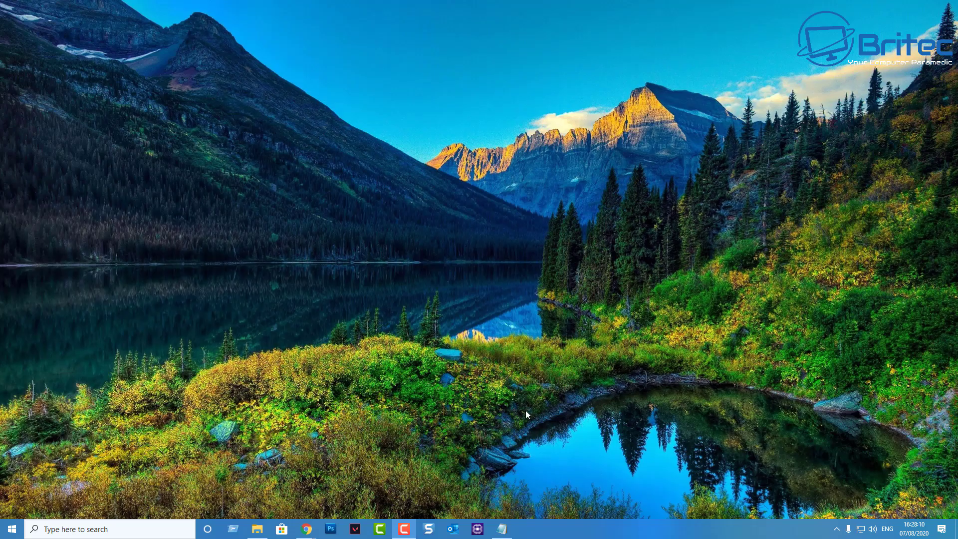
- Check for updates under Update & Security in Settings, then close Settings
{"action": "left_click", "coordinate": [12, 529]}
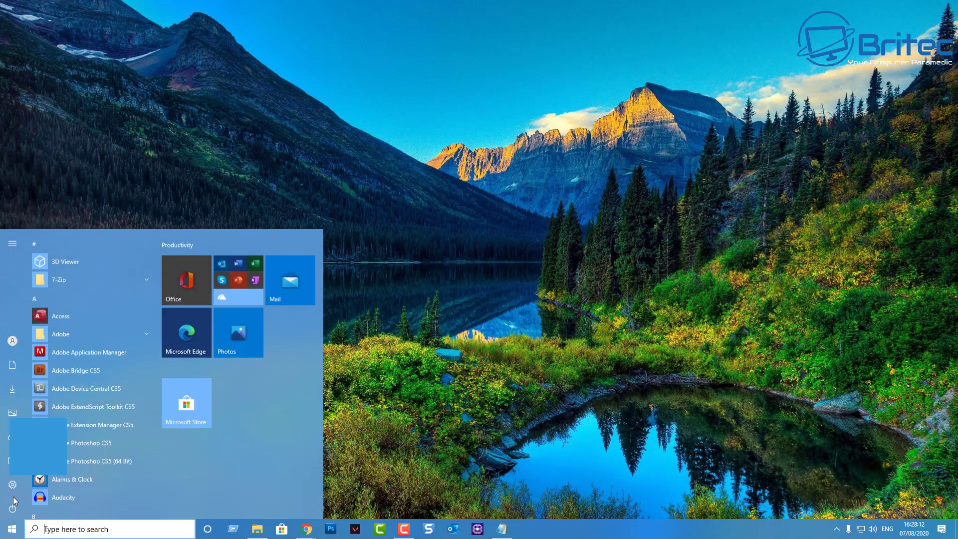
{"action": "left_click", "coordinate": [13, 374]}
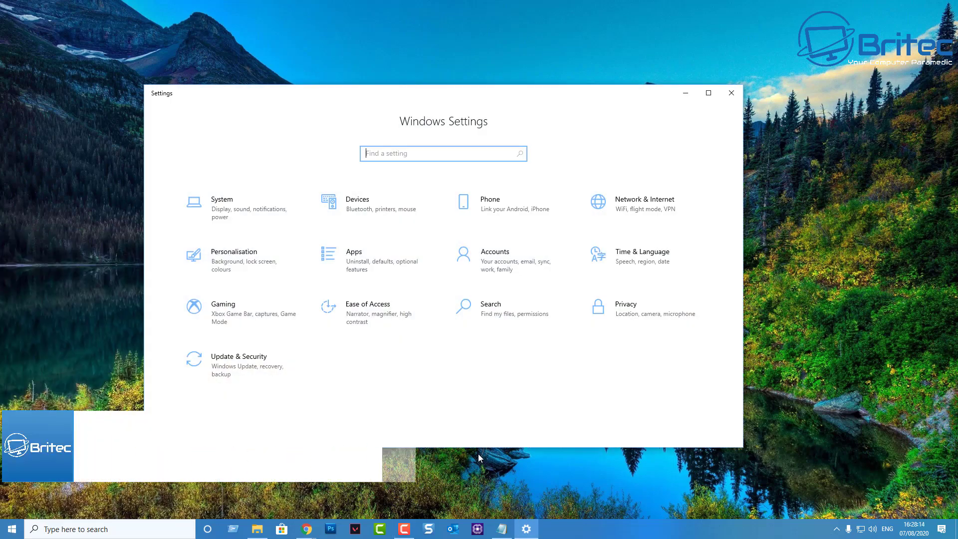
{"action": "left_click", "coordinate": [228, 383]}
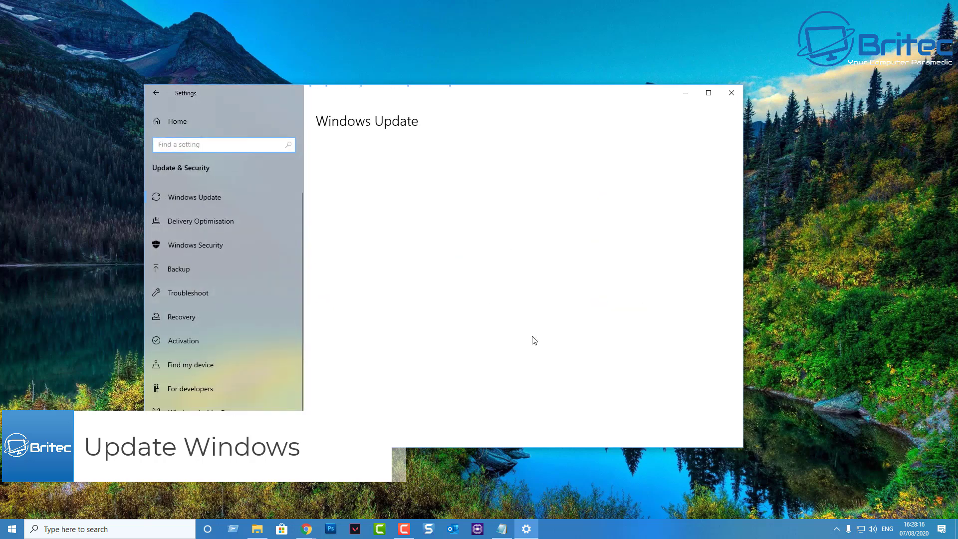
{"action": "left_click", "coordinate": [351, 179]}
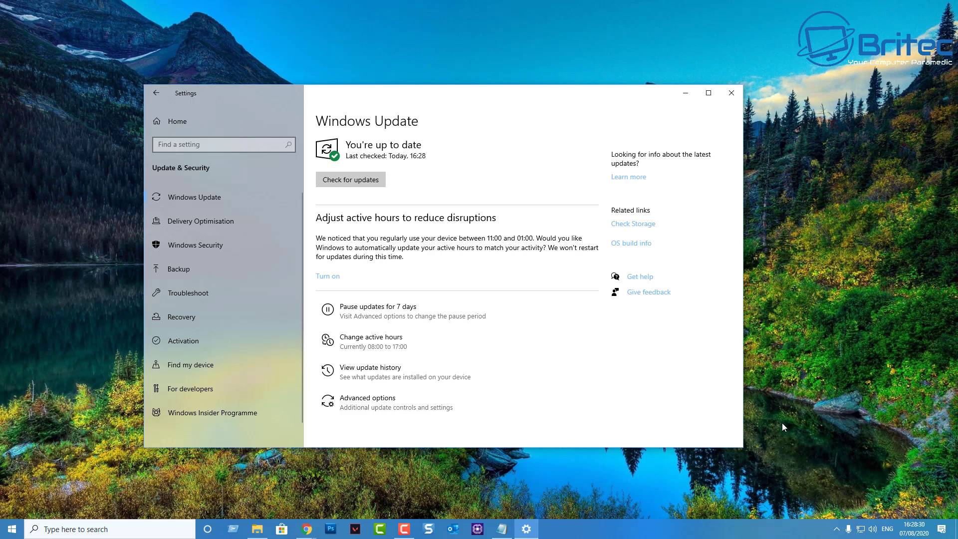
{"action": "left_click", "coordinate": [731, 94]}
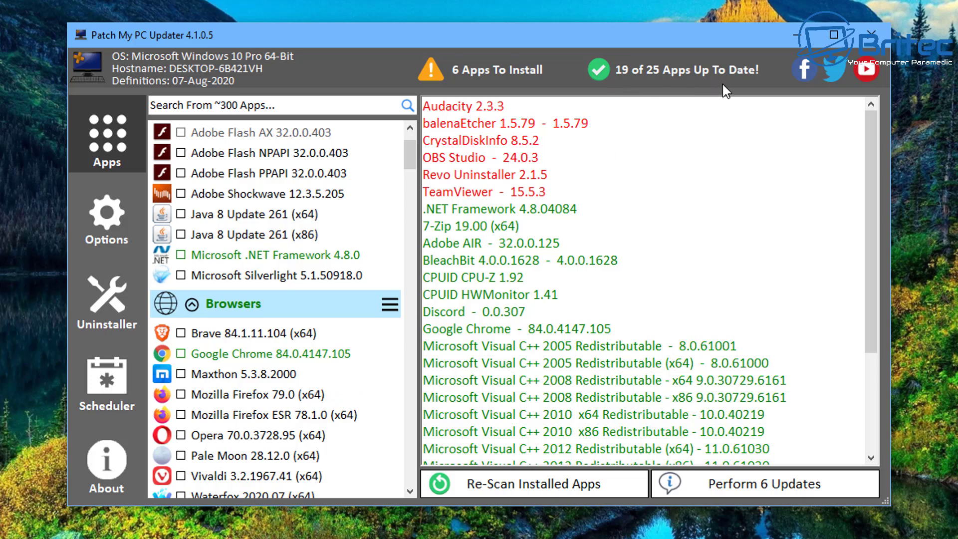
- Review the six queued apps in Patch My PC and start 'Perform 6 Updates'
{"action": "left_click", "coordinate": [481, 71]}
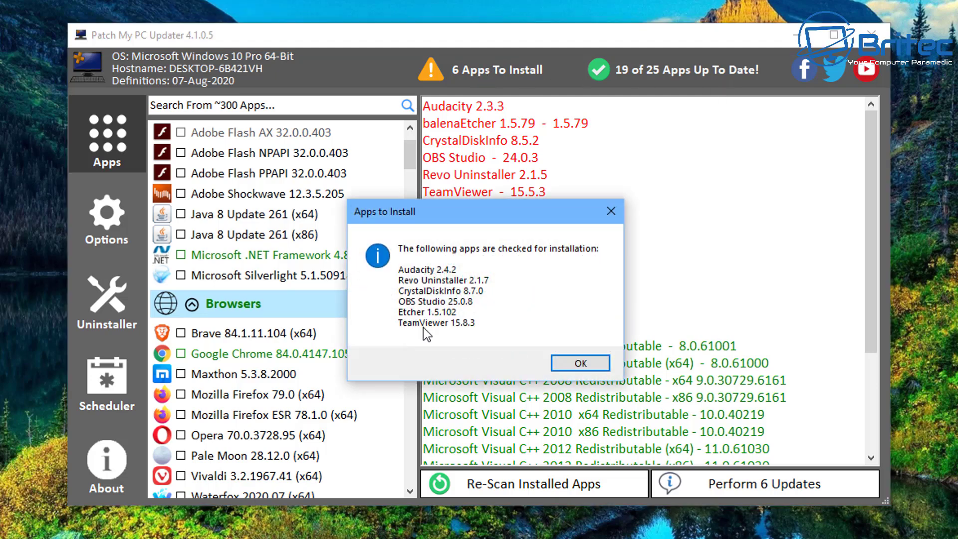
{"action": "left_click", "coordinate": [580, 363]}
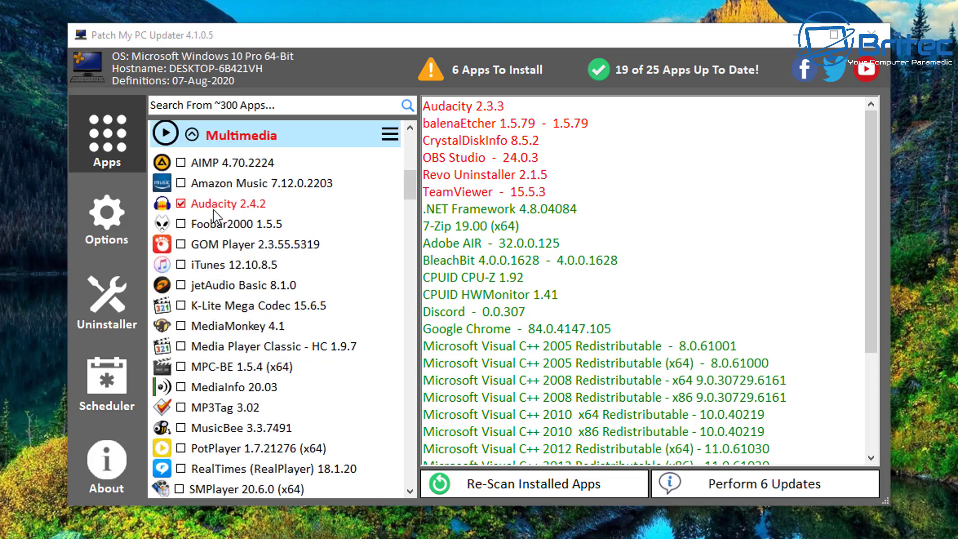
{"action": "left_click", "coordinate": [761, 494]}
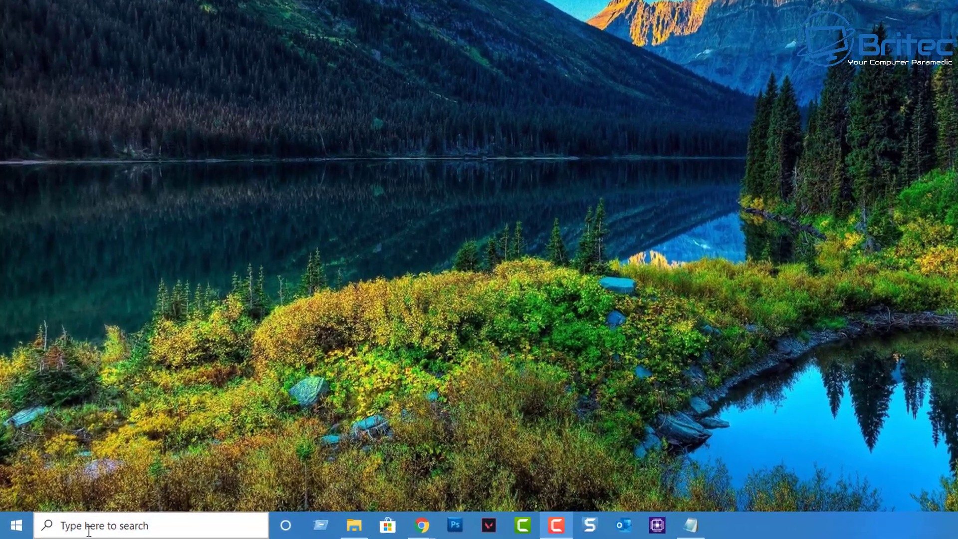
- Reach Control Panel Power Options through Power & sleep settings' Additional power settings
{"action": "left_click", "coordinate": [89, 529]}
{"action": "type", "text": "power"}
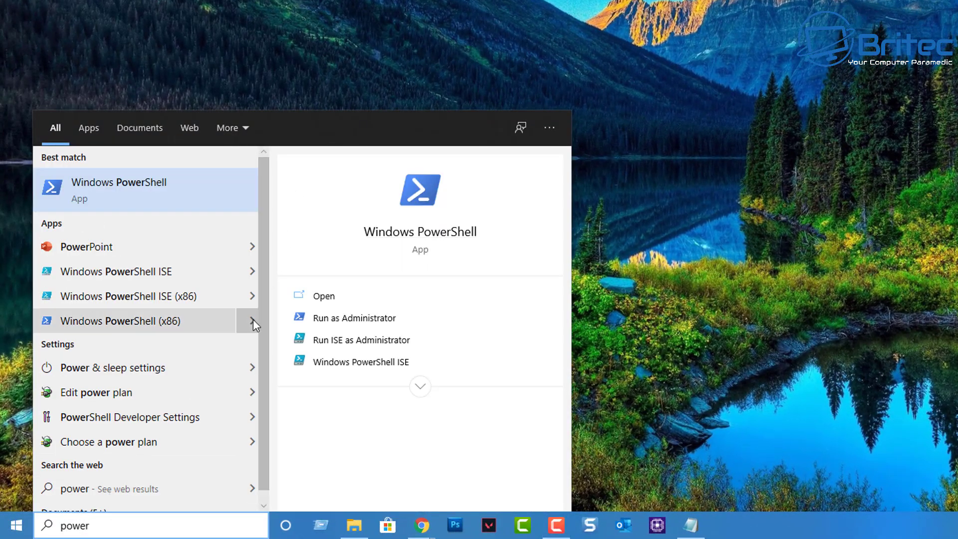
{"action": "left_click", "coordinate": [117, 370]}
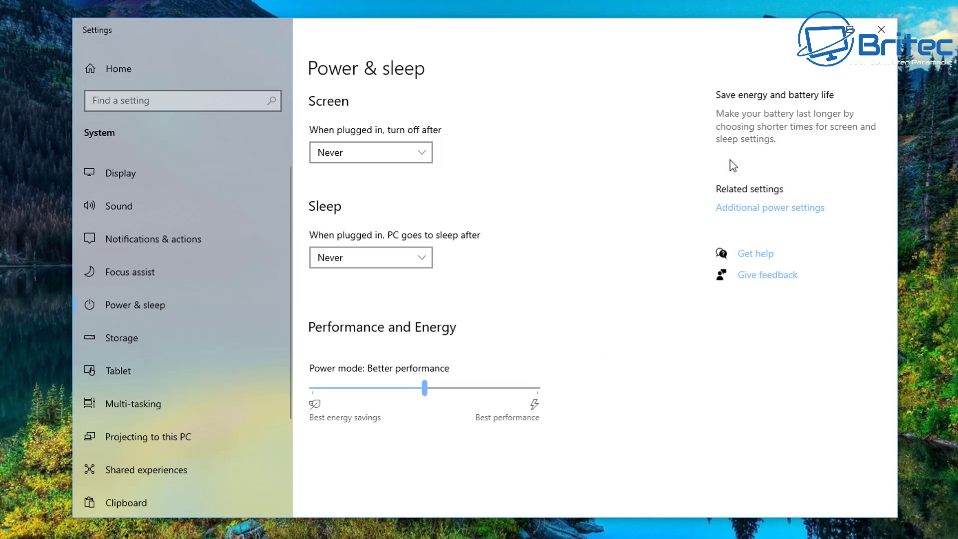
{"action": "left_click", "coordinate": [750, 209]}
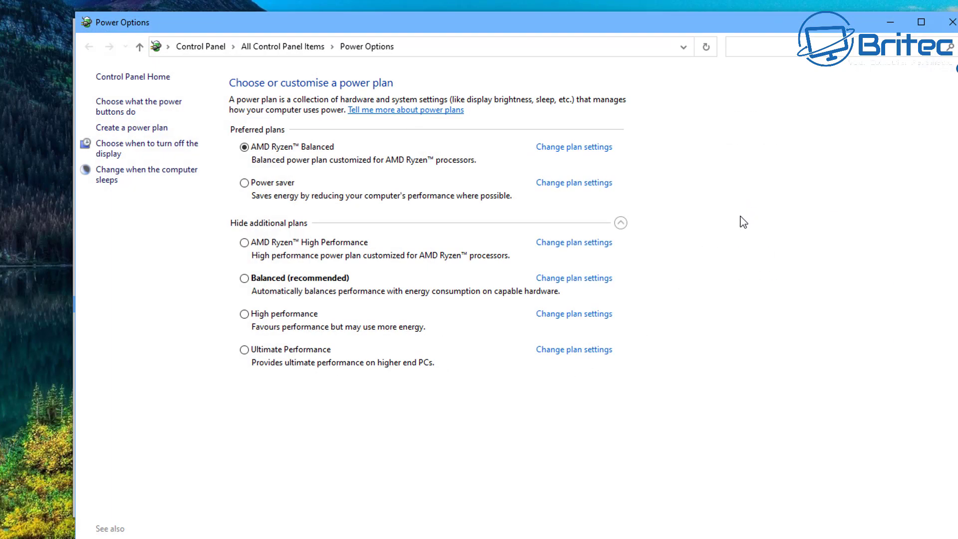
- Set the AMD Ryzen Balanced plan's 'Turn off hard disk after' to 0 (never)
{"action": "left_click", "coordinate": [155, 173]}
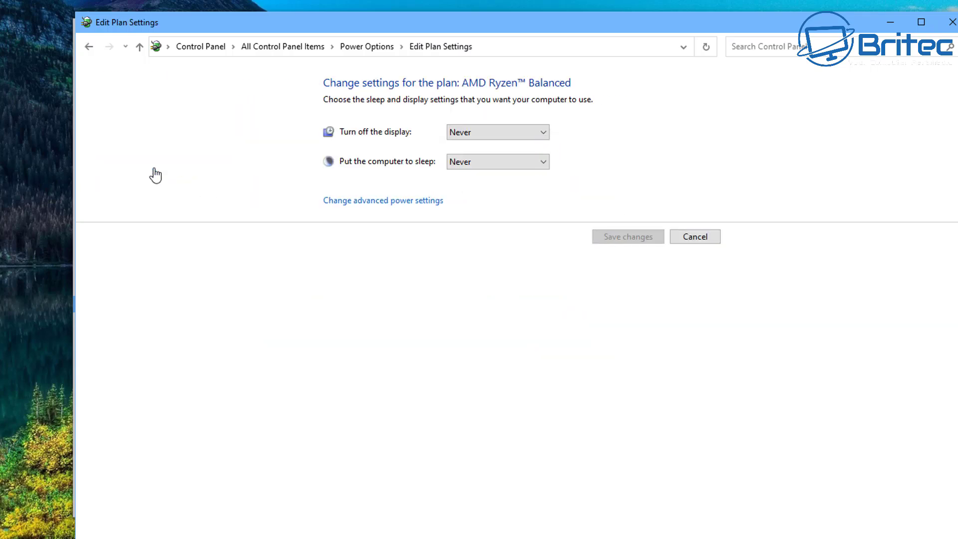
{"action": "left_click", "coordinate": [397, 207]}
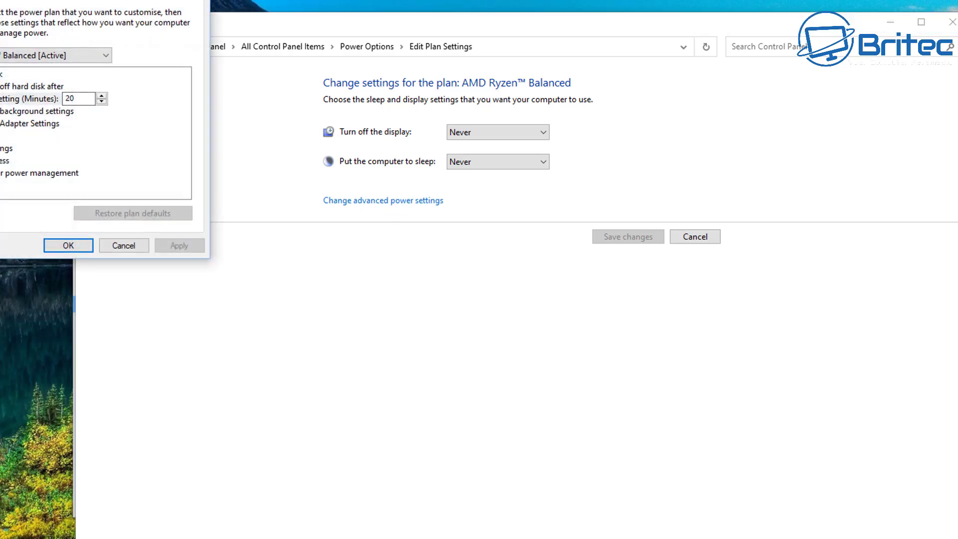
{"action": "left_click_drag", "start_coordinate": [199, 111], "coordinate": [471, 218]}
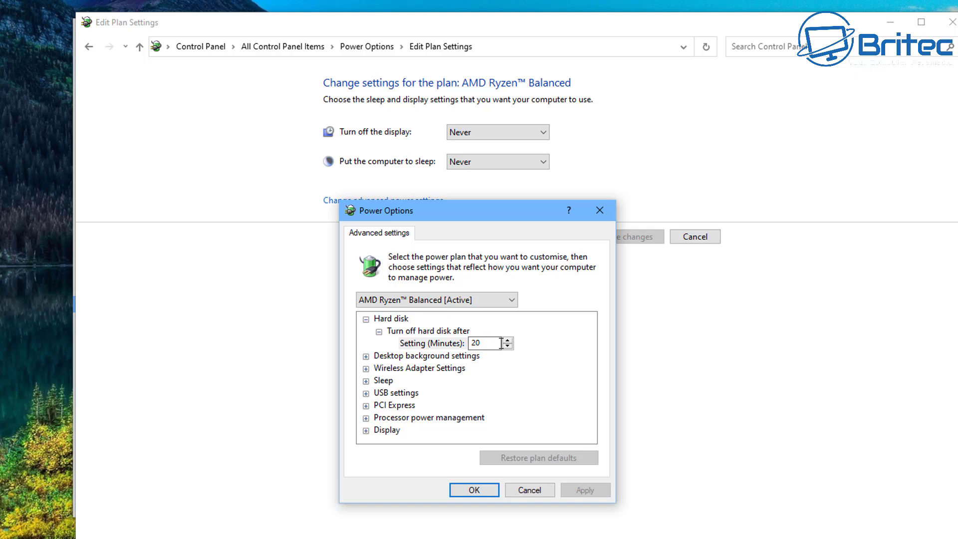
{"action": "double_click", "coordinate": [474, 343]}
{"action": "type", "text": "0"}
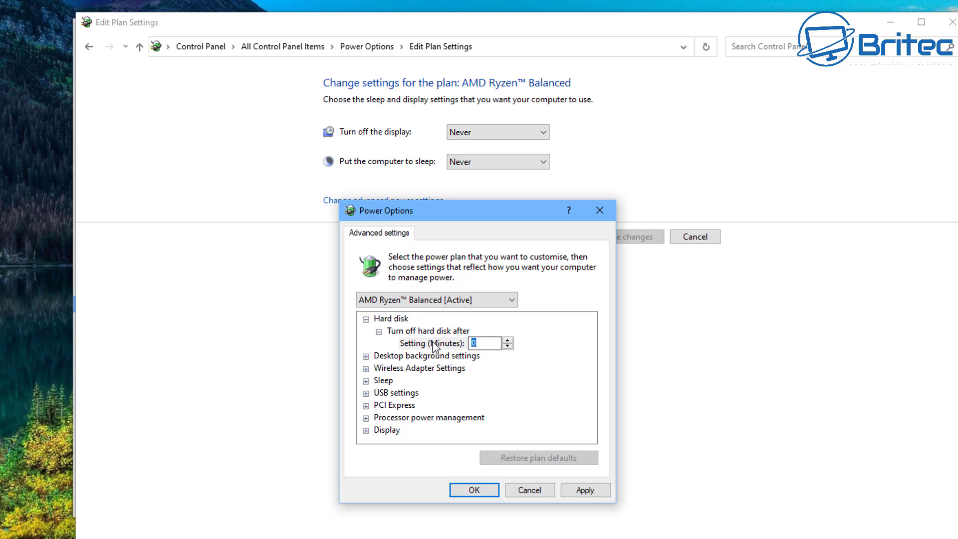
{"action": "type", "text": "never"}
{"action": "key", "text": "Return"}
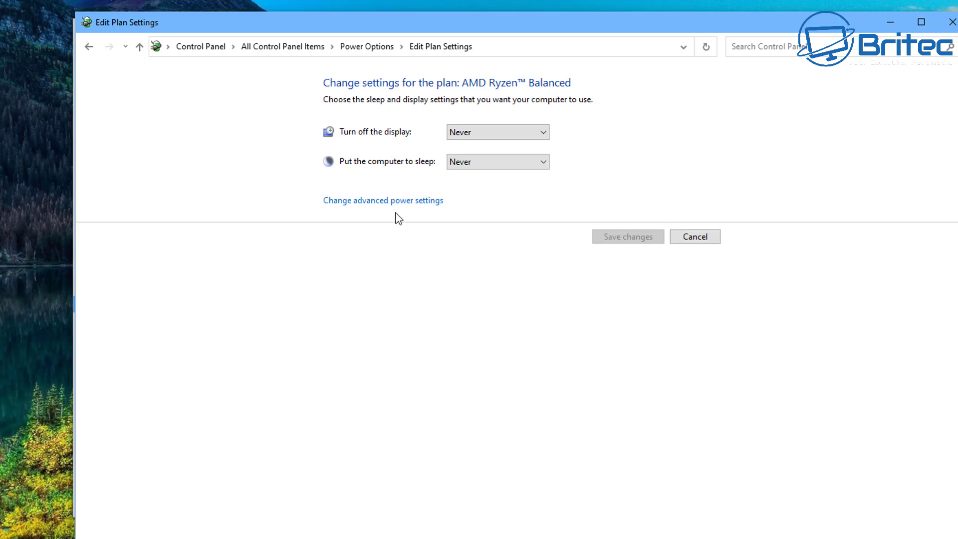
- Confirm in advanced power settings that hard disk turn-off shows Never, then click OK
{"action": "left_click", "coordinate": [394, 201]}
{"action": "left_click_drag", "start_coordinate": [117, 6], "coordinate": [521, 217]}
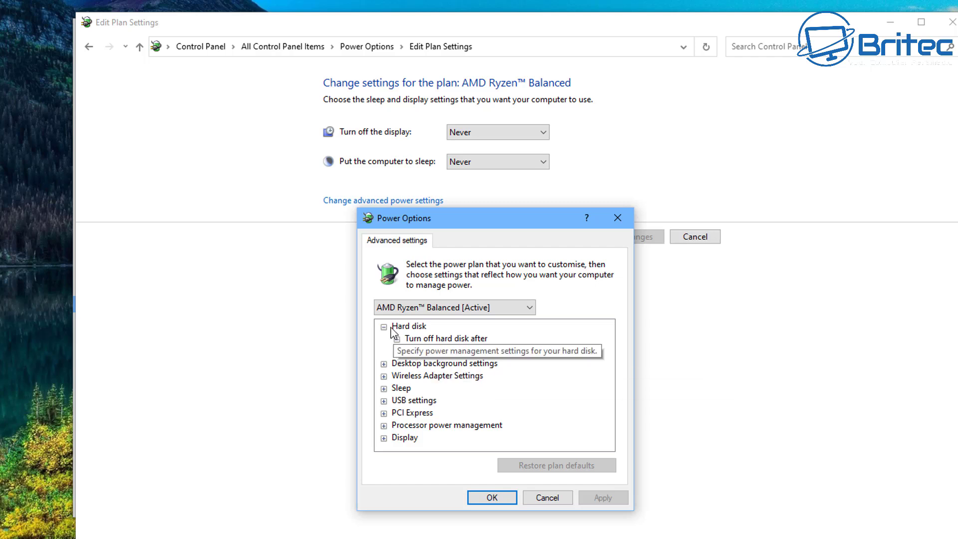
{"action": "left_click", "coordinate": [408, 327]}
{"action": "left_click", "coordinate": [445, 338]}
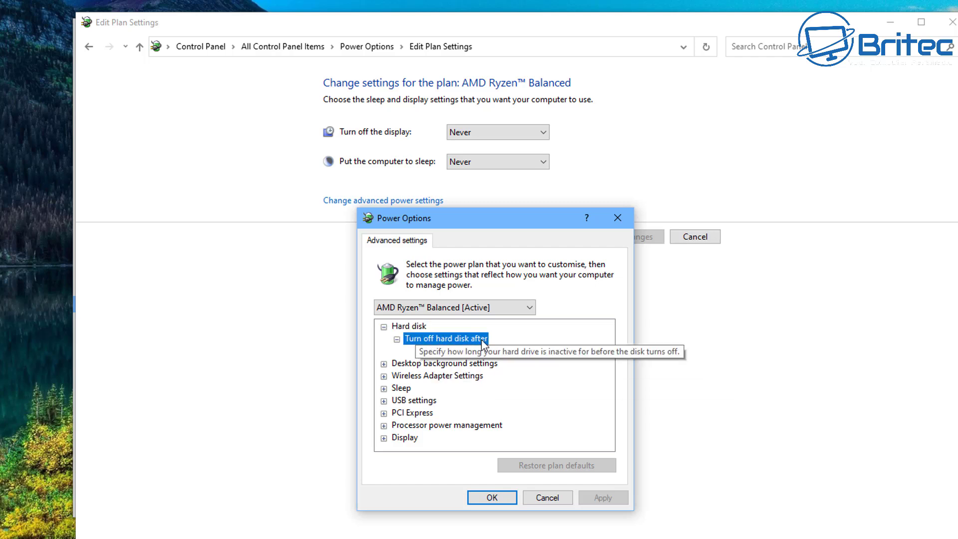
{"action": "left_click", "coordinate": [481, 340]}
{"action": "left_click", "coordinate": [397, 338]}
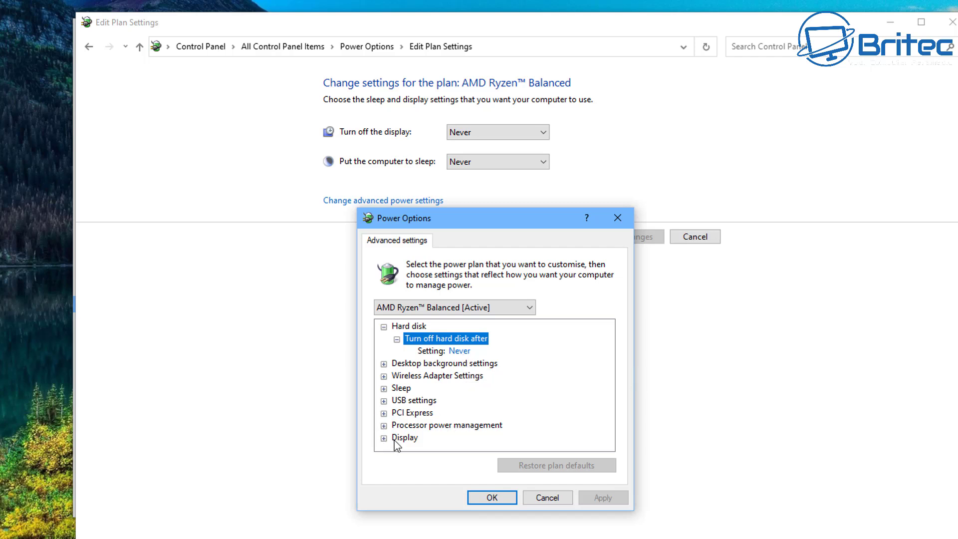
{"action": "left_click", "coordinate": [490, 498]}
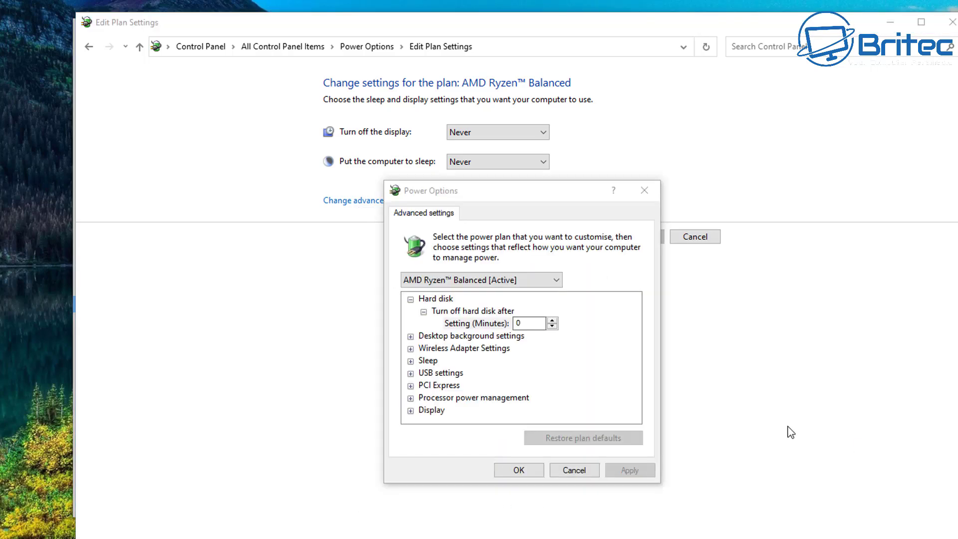
- Check the Sleep after value and wake timers setting, then close advanced settings
{"action": "left_click", "coordinate": [411, 360]}
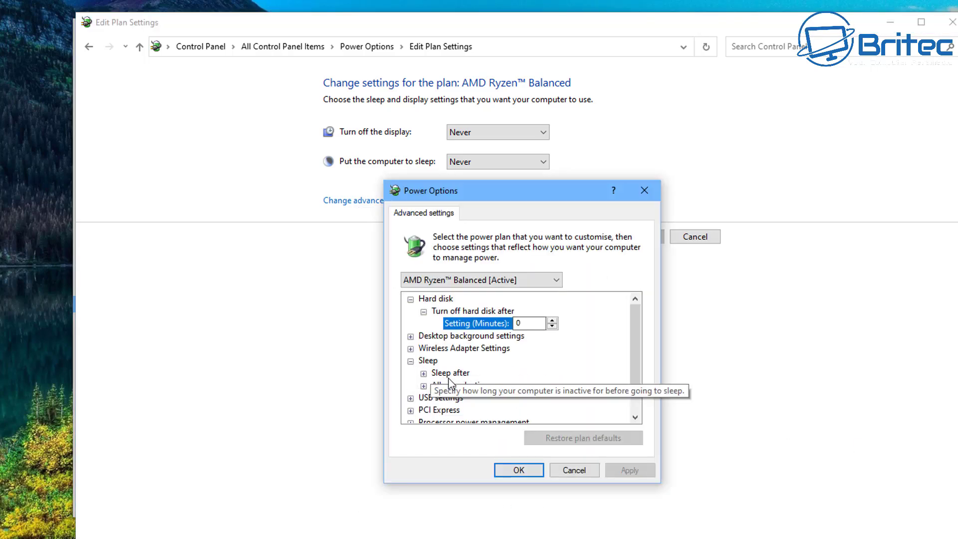
{"action": "left_click", "coordinate": [423, 372]}
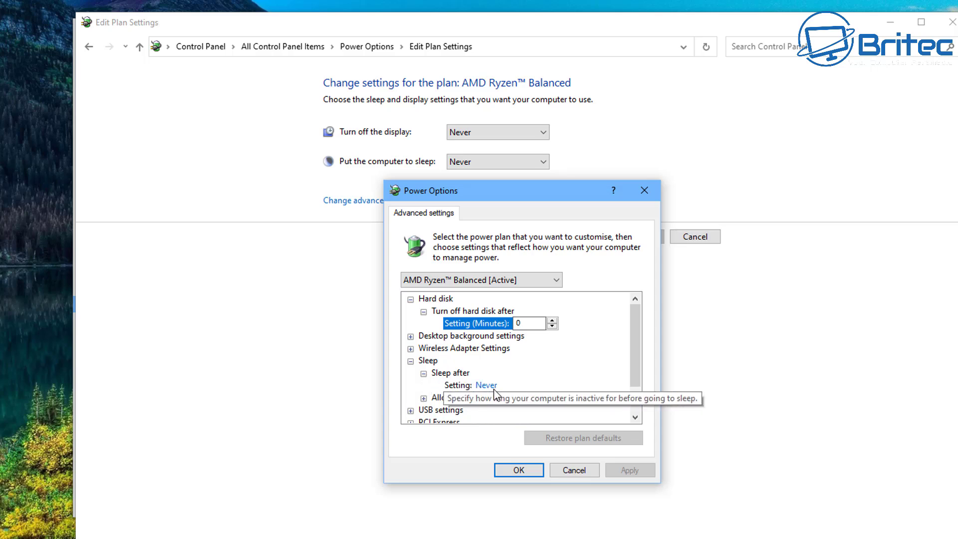
{"action": "scroll", "coordinate": [498, 387], "scroll_direction": "down", "scroll_amount": 1}
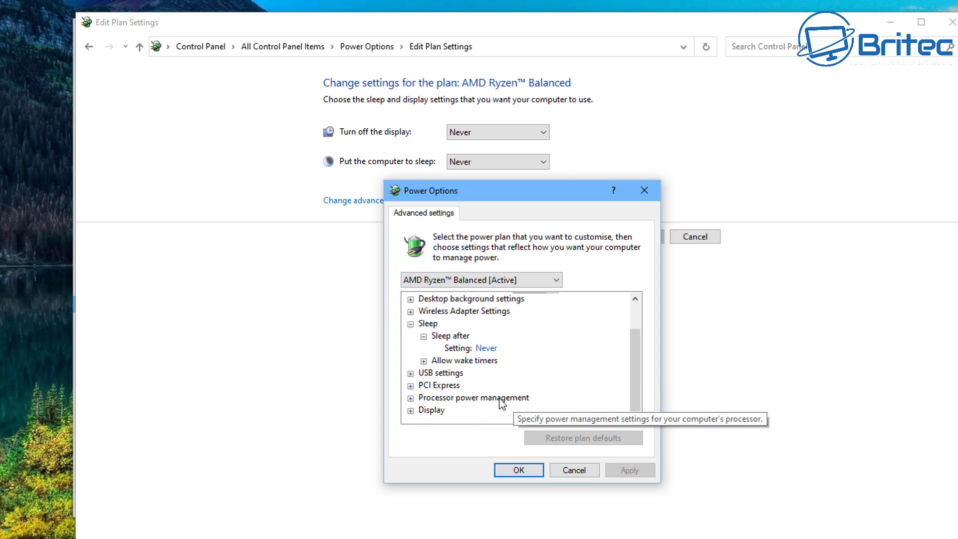
{"action": "left_click", "coordinate": [424, 361]}
{"action": "left_click", "coordinate": [424, 362]}
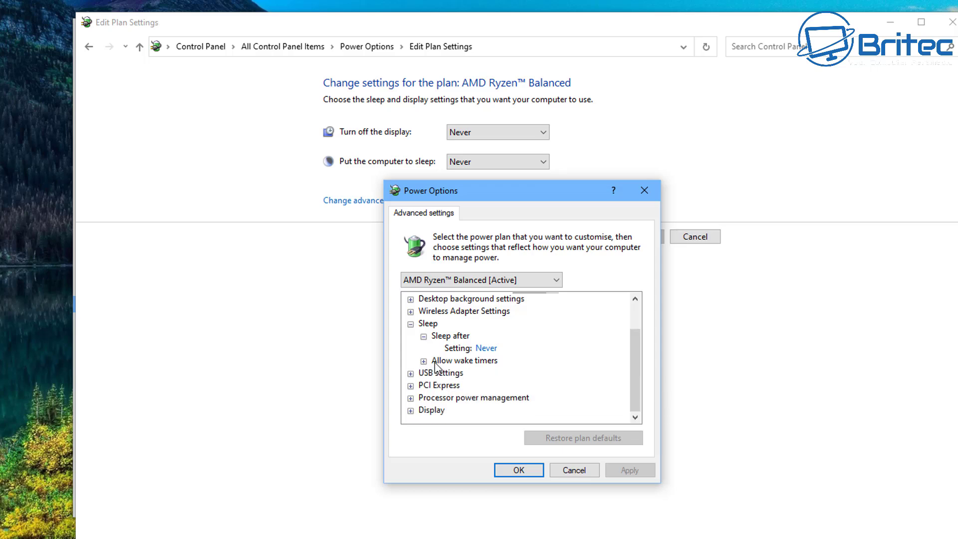
{"action": "scroll", "coordinate": [540, 387], "scroll_direction": "up", "scroll_amount": 1}
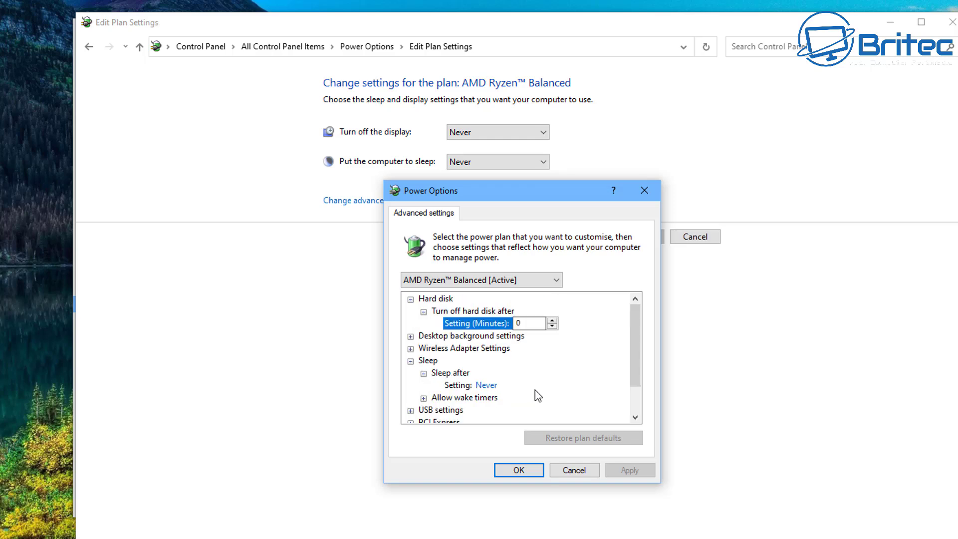
{"action": "left_click", "coordinate": [518, 471]}
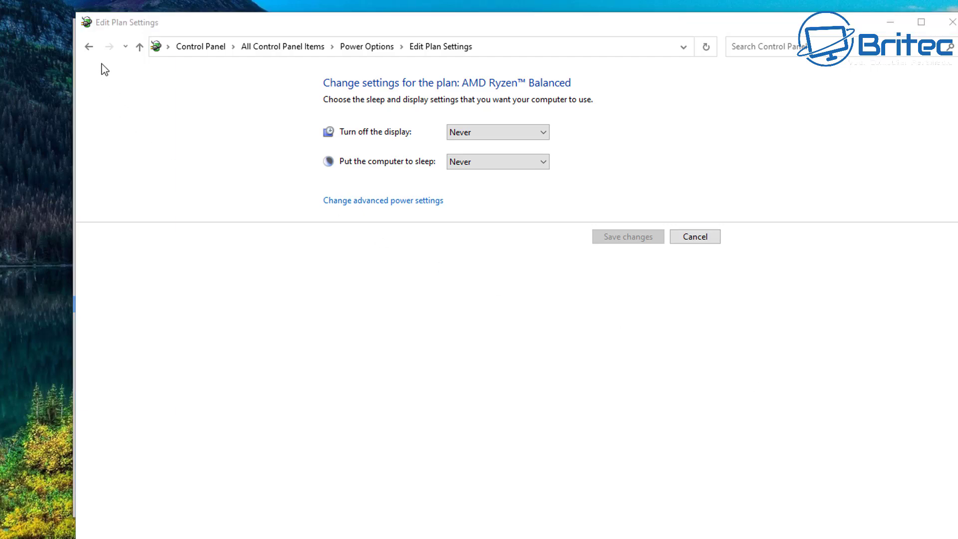
- Activate the High performance power plan and slide the power mode to Best performance
{"action": "left_click", "coordinate": [91, 49]}
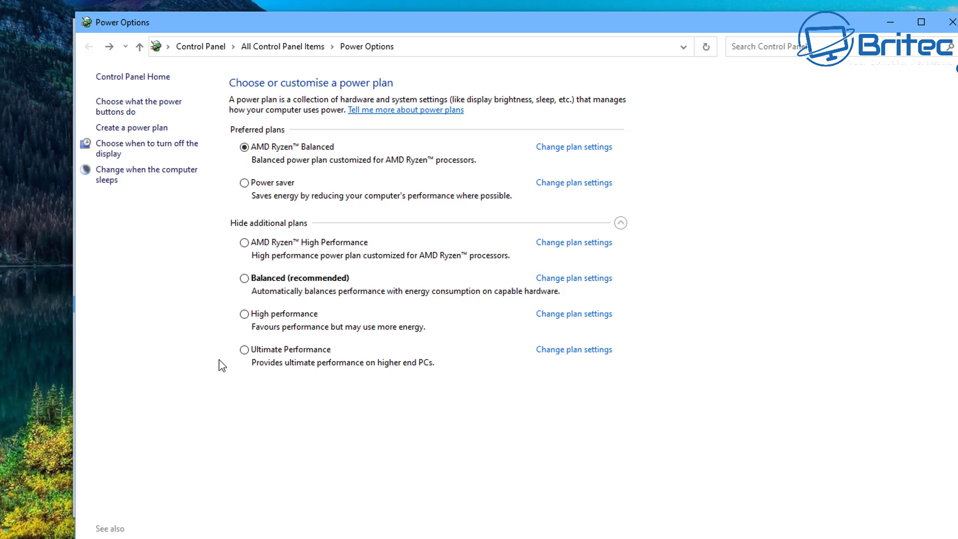
{"action": "left_click", "coordinate": [244, 315]}
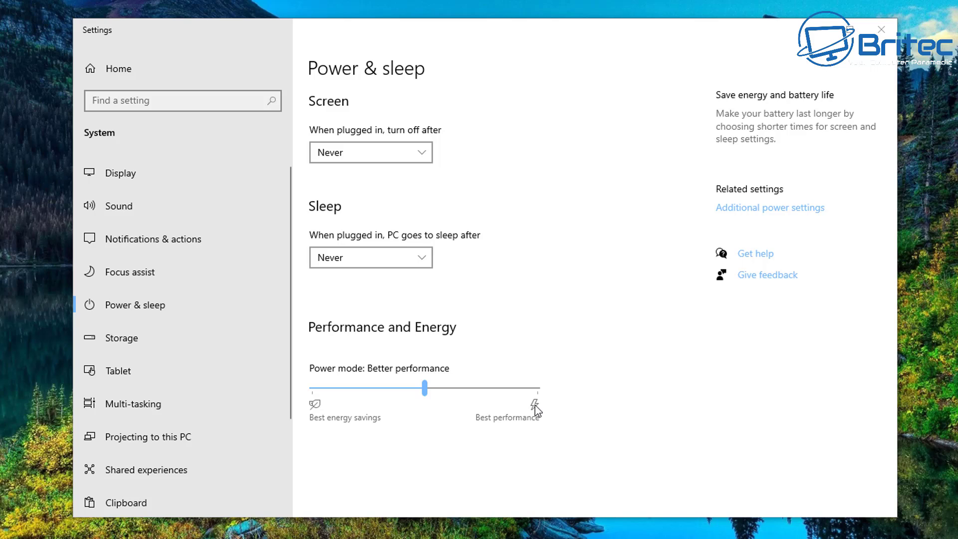
{"action": "left_click_drag", "start_coordinate": [425, 387], "coordinate": [537, 388]}
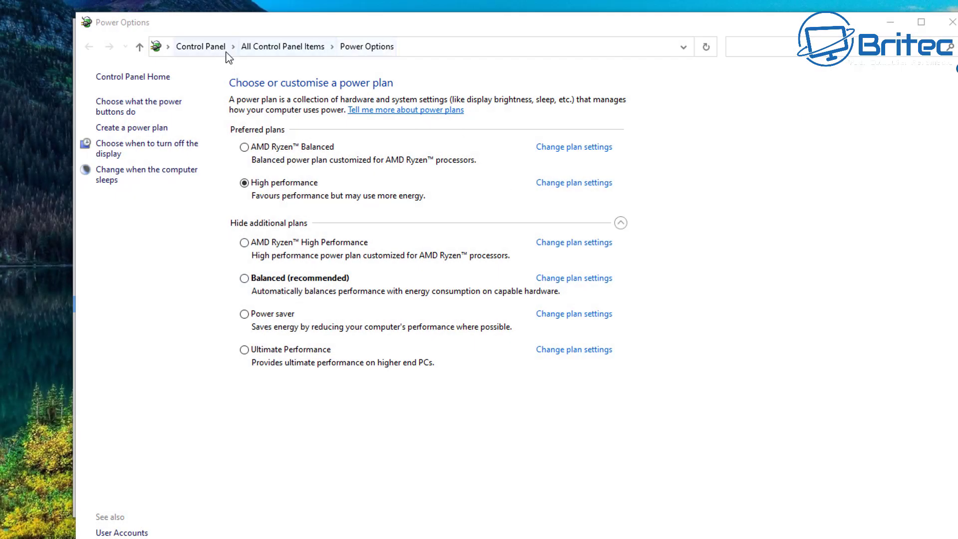
- Untick 'Turn on fast start-up' in the shutdown settings and save the change
{"action": "left_click", "coordinate": [123, 107]}
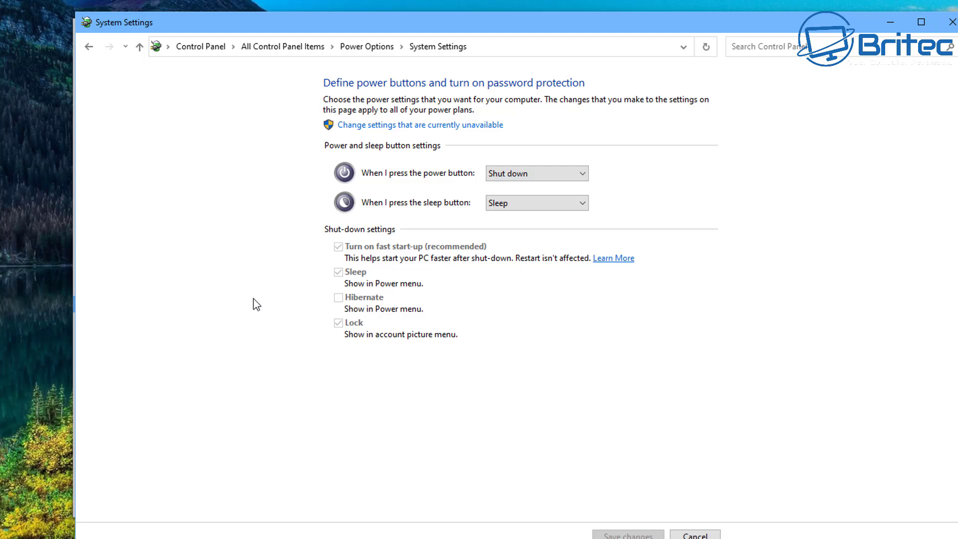
{"action": "left_click", "coordinate": [410, 127]}
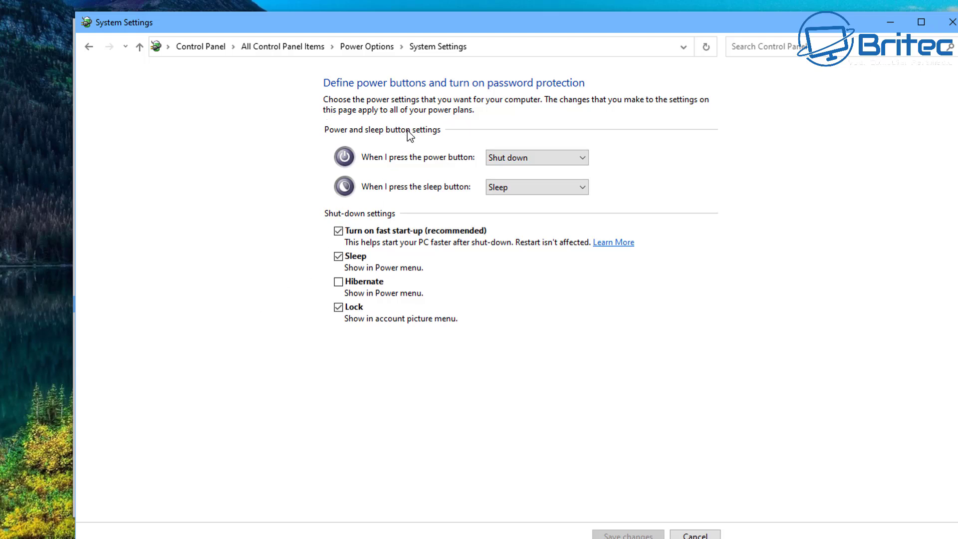
{"action": "left_click", "coordinate": [338, 231]}
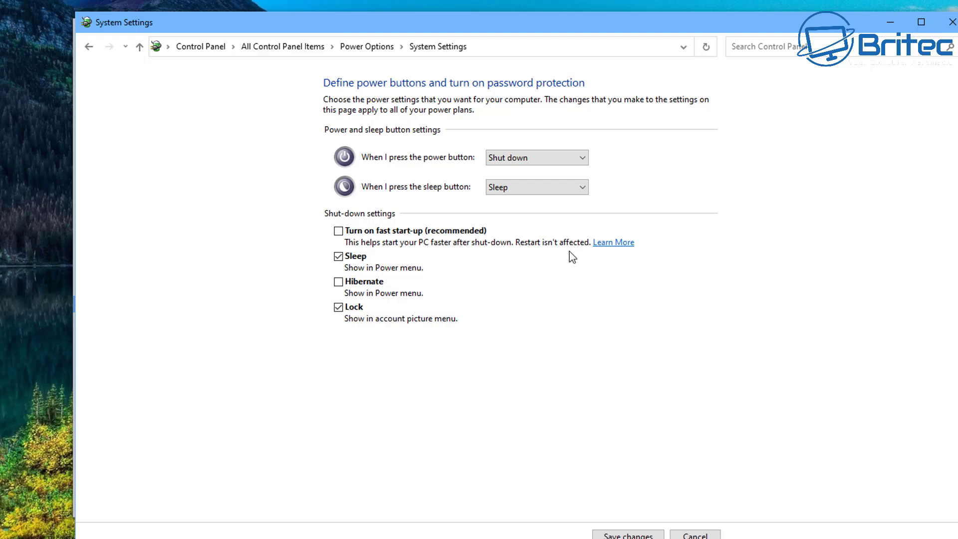
{"action": "left_click", "coordinate": [628, 534]}
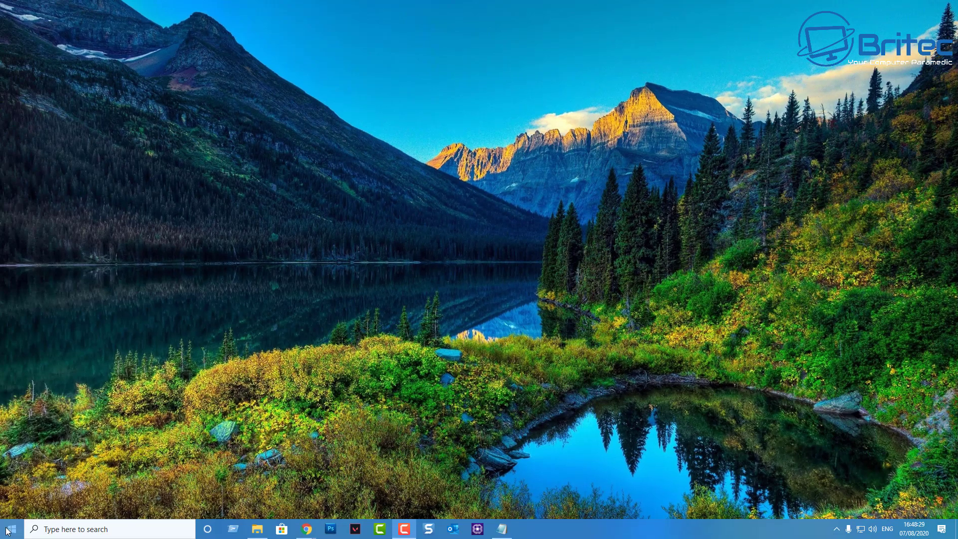
- Open Device Manager and start a driver update for the NVIDIA GeForce GTX 1660 SUPER
{"action": "right_click", "coordinate": [12, 529]}
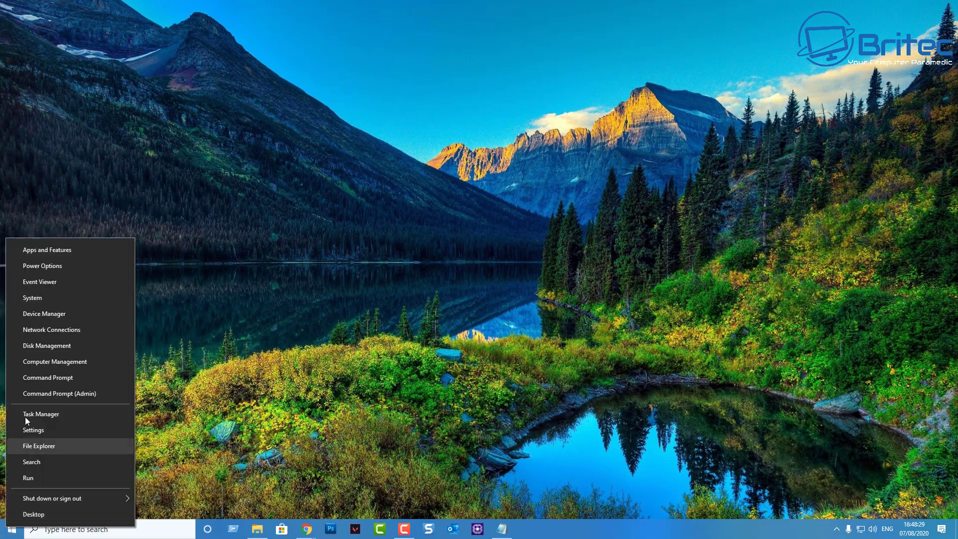
{"action": "left_click", "coordinate": [41, 317]}
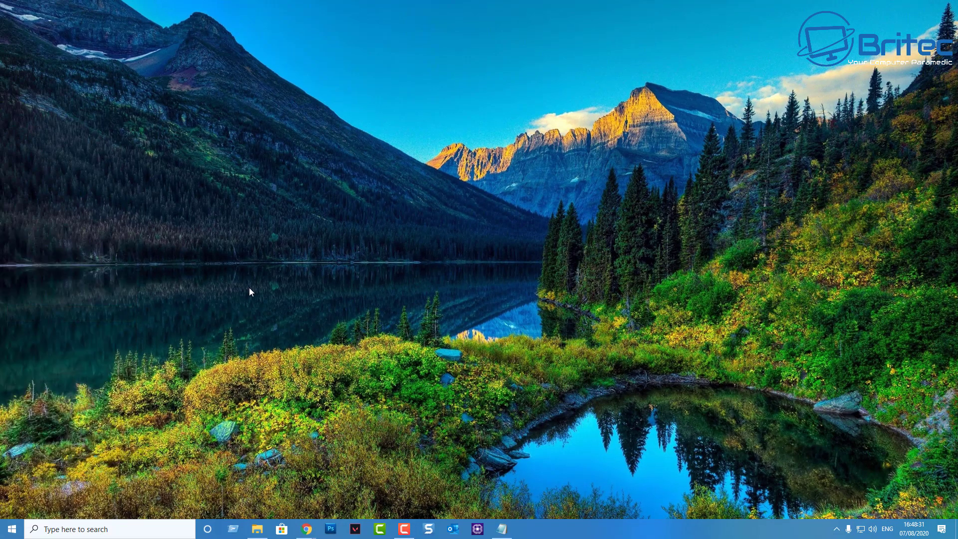
{"action": "left_click_drag", "start_coordinate": [247, 35], "coordinate": [468, 115]}
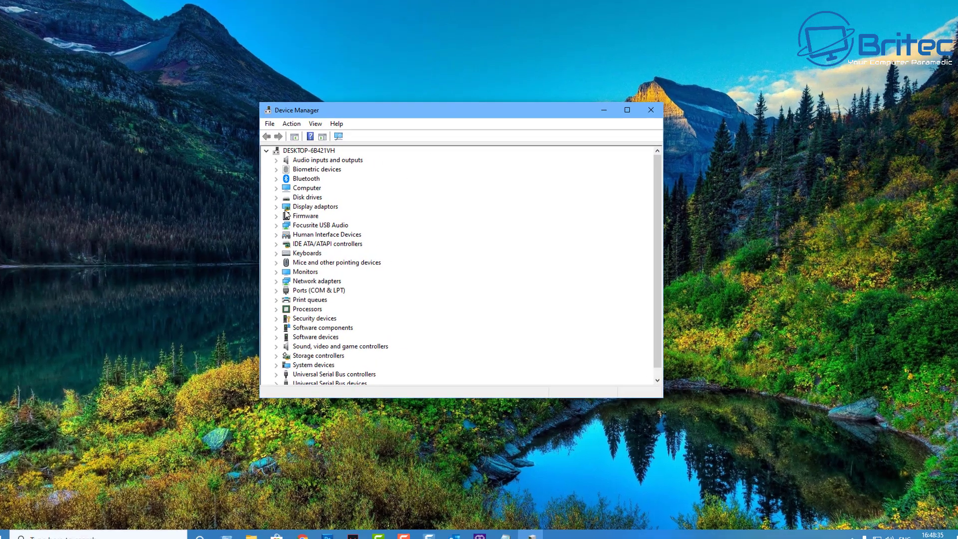
{"action": "left_click", "coordinate": [276, 206]}
{"action": "right_click", "coordinate": [329, 215]}
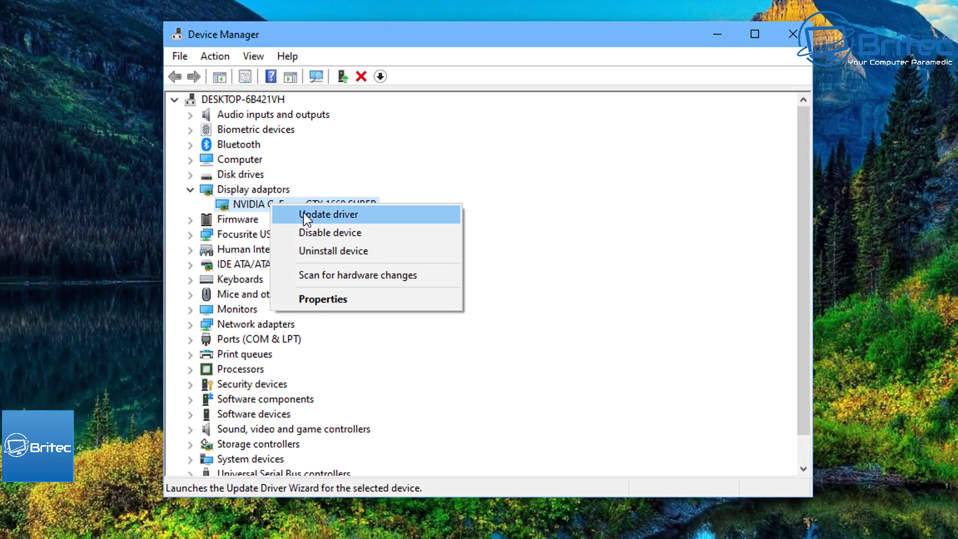
{"action": "left_click", "coordinate": [305, 219]}
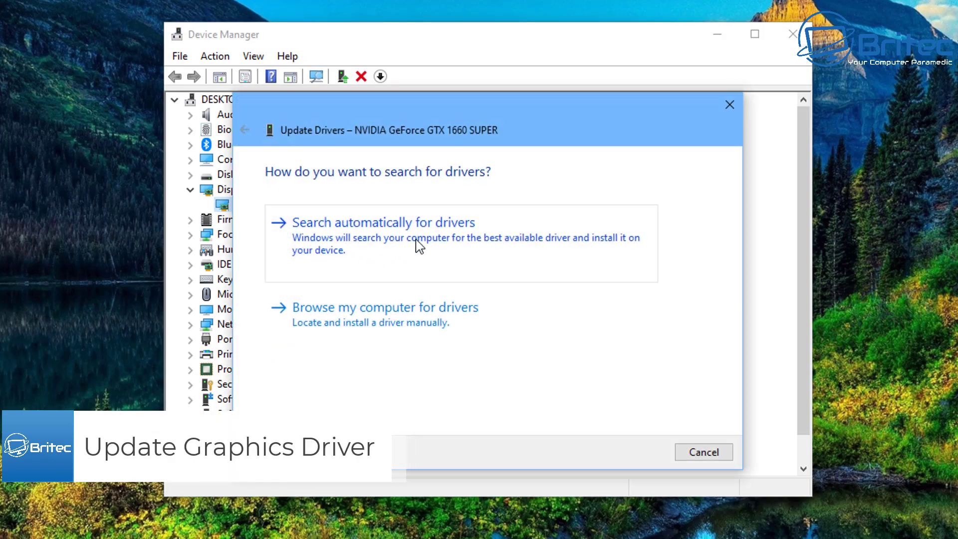
- Search automatically, confirming the best driver is installed, and run a Windows Update check
{"action": "left_click", "coordinate": [418, 244]}
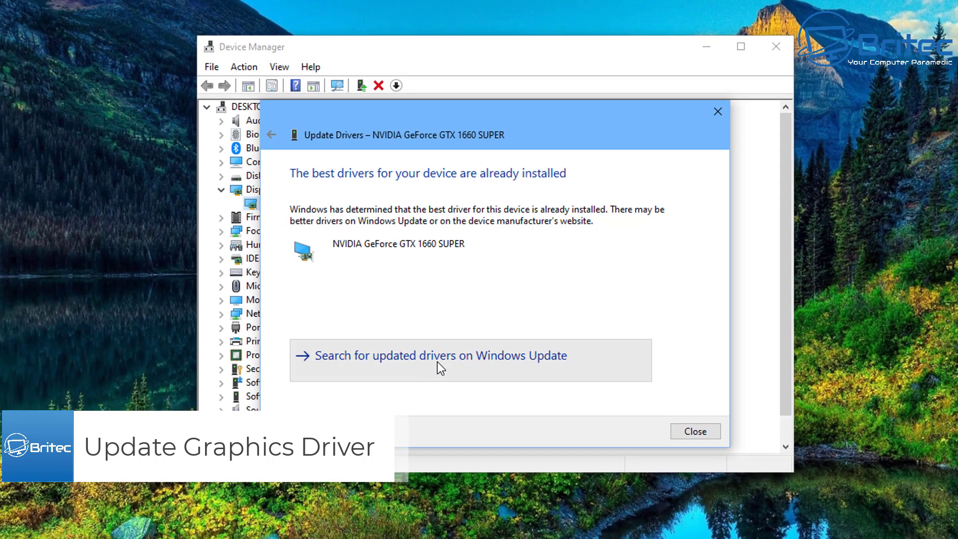
{"action": "left_click", "coordinate": [437, 369]}
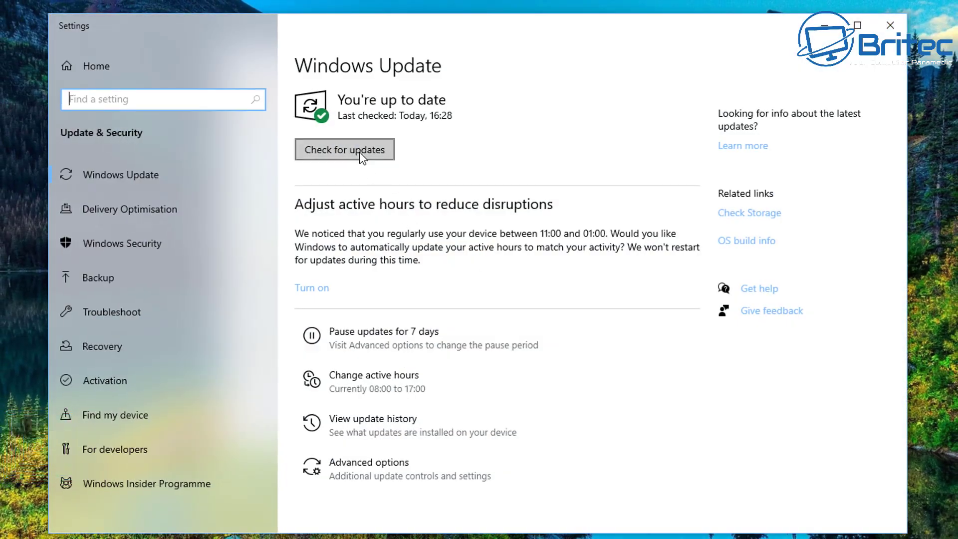
{"action": "left_click", "coordinate": [358, 150]}
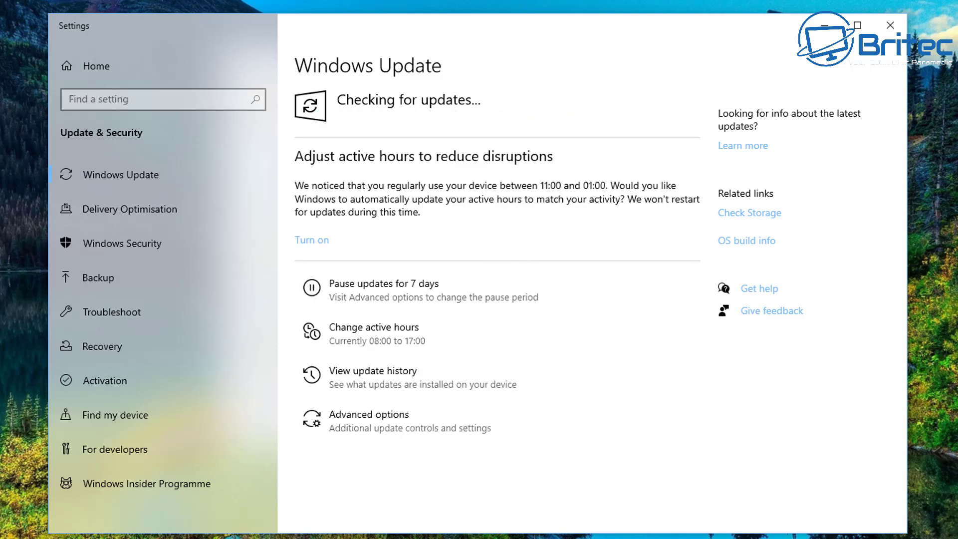
{"action": "left_click", "coordinate": [890, 26]}
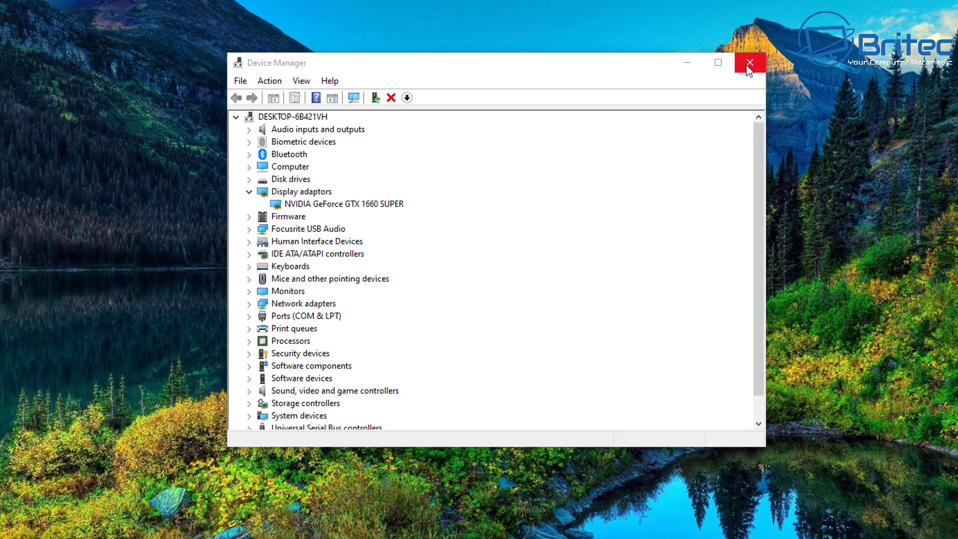
- Close Device Manager and search NVIDIA's driver site for the GeForce 16 Series
{"action": "left_click", "coordinate": [762, 56]}
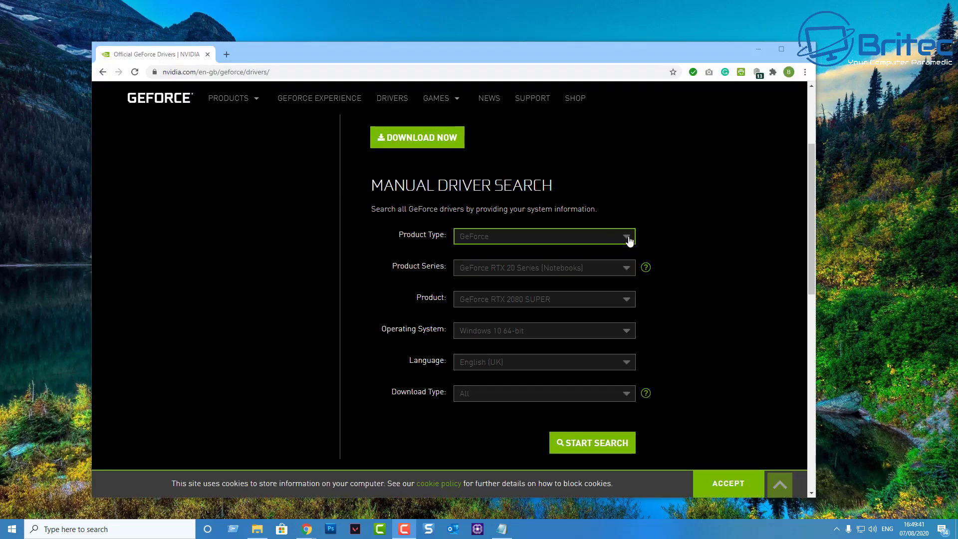
{"action": "left_click", "coordinate": [626, 269]}
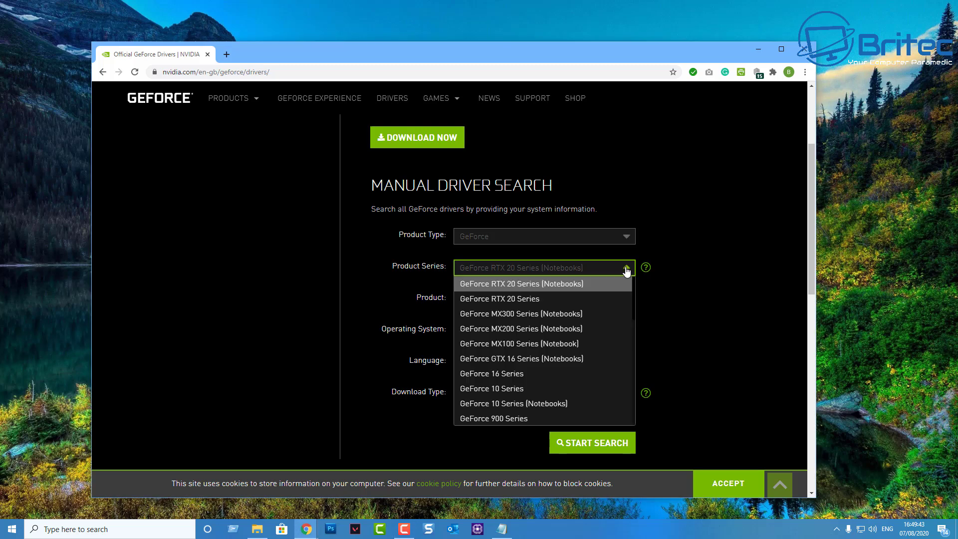
{"action": "left_click", "coordinate": [545, 374]}
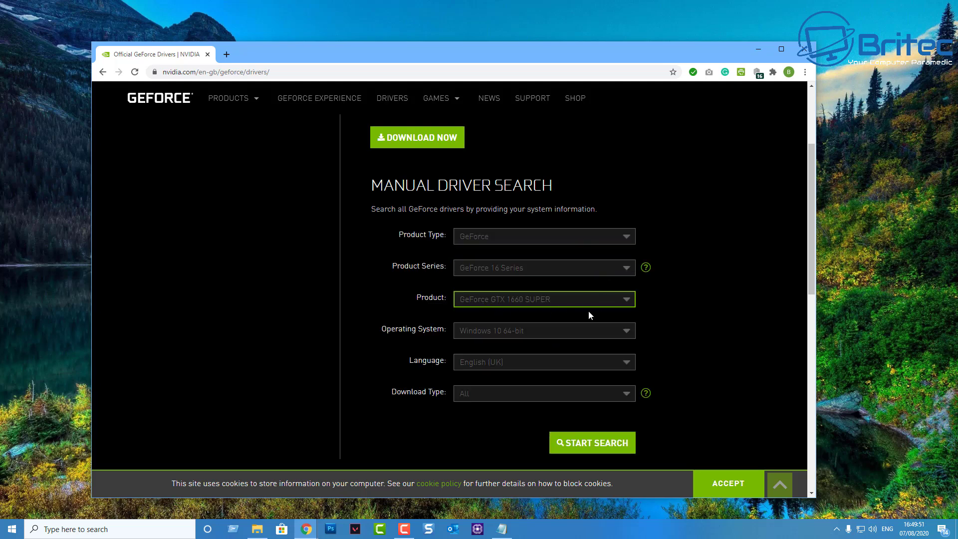
{"action": "left_click", "coordinate": [584, 444]}
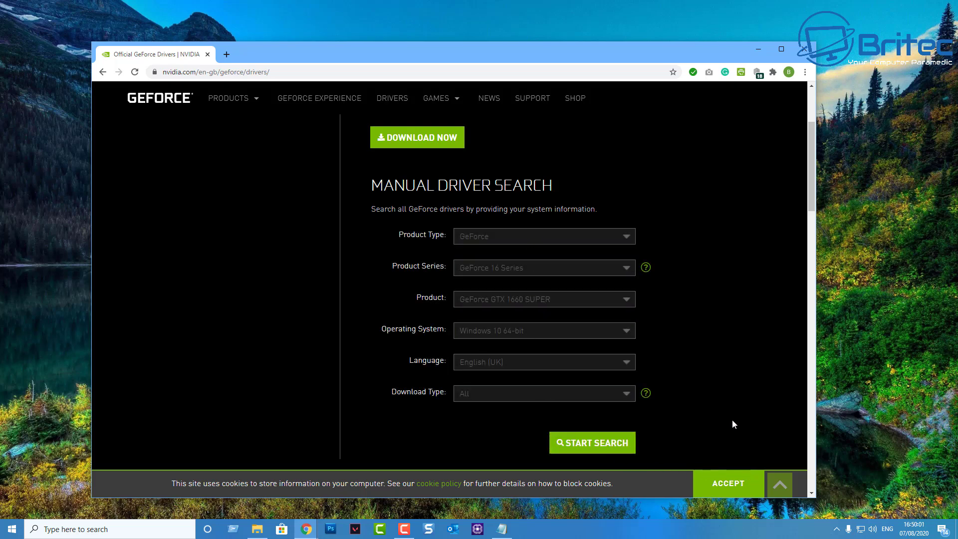
{"action": "scroll", "coordinate": [711, 394], "scroll_direction": "up", "scroll_amount": 2}
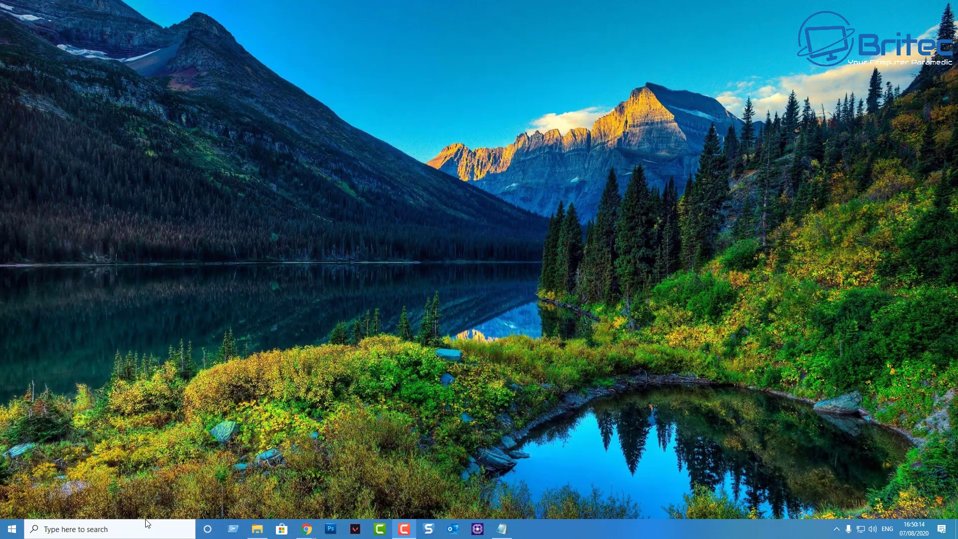
- In System Information, highlight BIOS 1005 (01/08/2019) and the TUF GAMING X570-PLUS (WI-FI) baseboard
{"action": "left_click", "coordinate": [137, 529]}
{"action": "type", "text": "sys"}
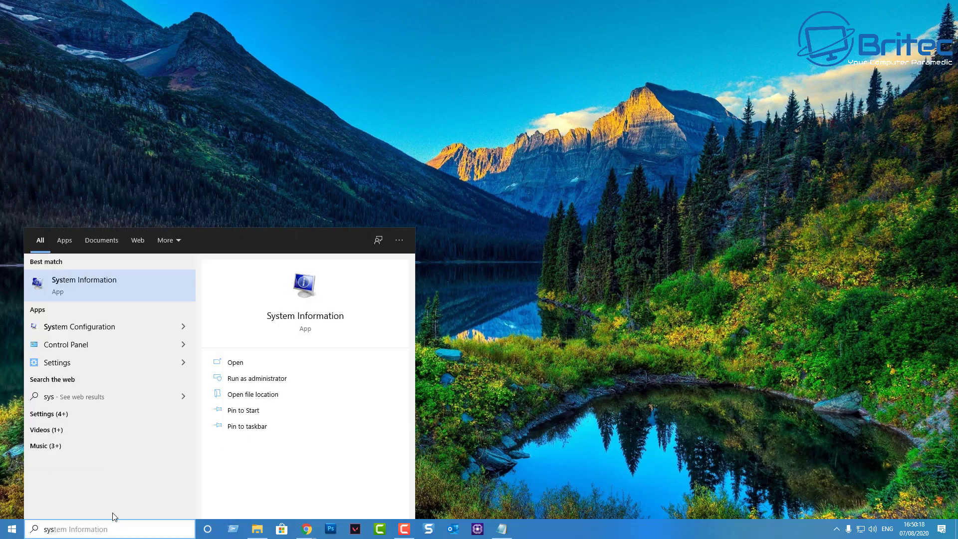
{"action": "left_click", "coordinate": [111, 283]}
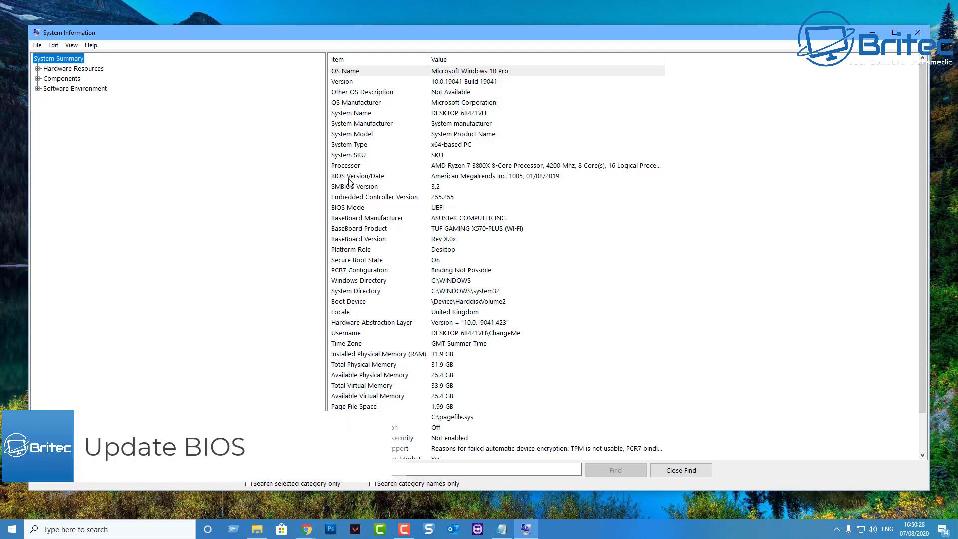
{"action": "left_click", "coordinate": [352, 177]}
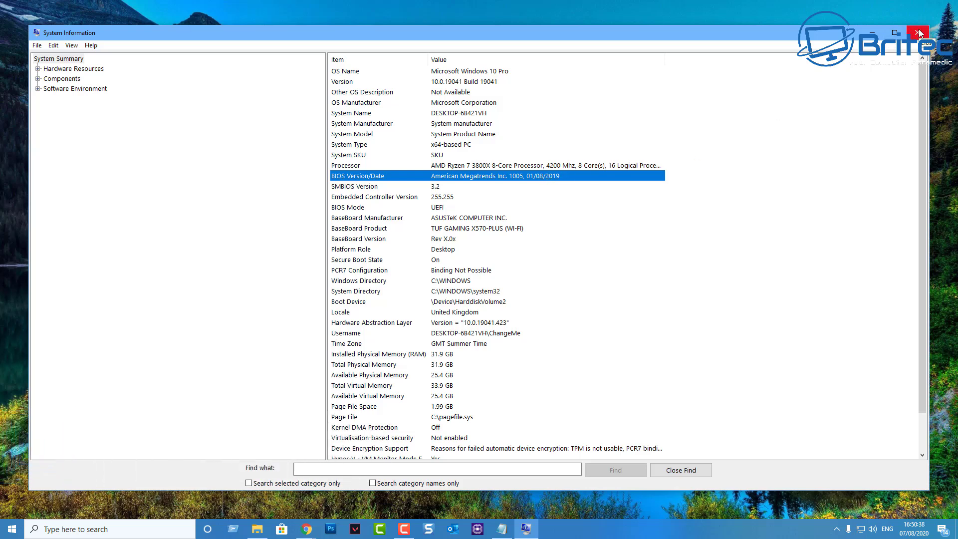
{"action": "left_click", "coordinate": [446, 229]}
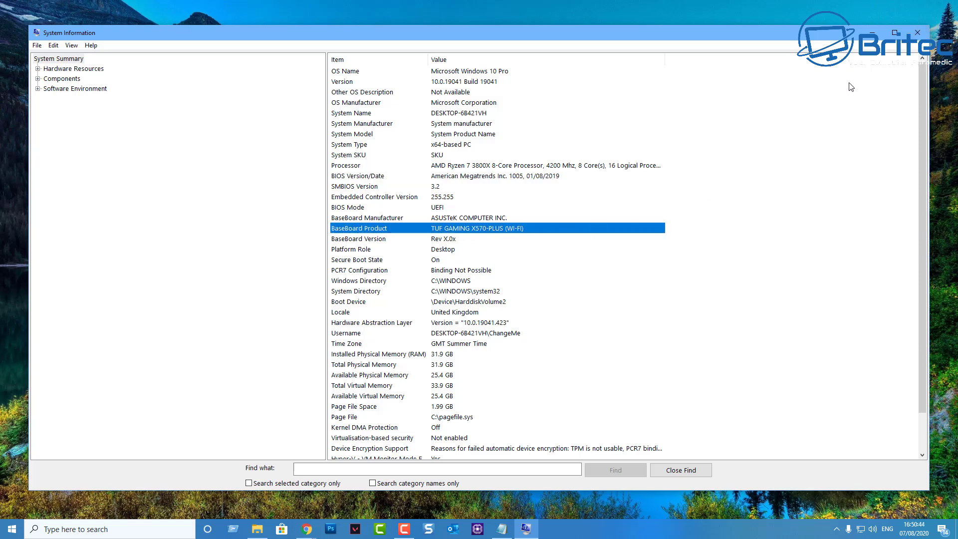
- Close System Information, accept ASUS cookies, and view the board's CPU and memory/device support lists
{"action": "left_click", "coordinate": [915, 32]}
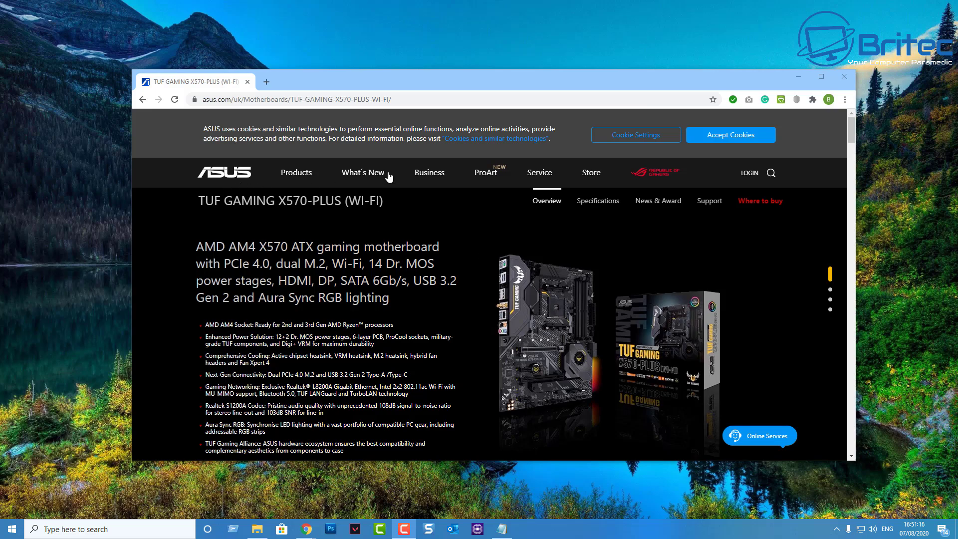
{"action": "left_click", "coordinate": [730, 135]}
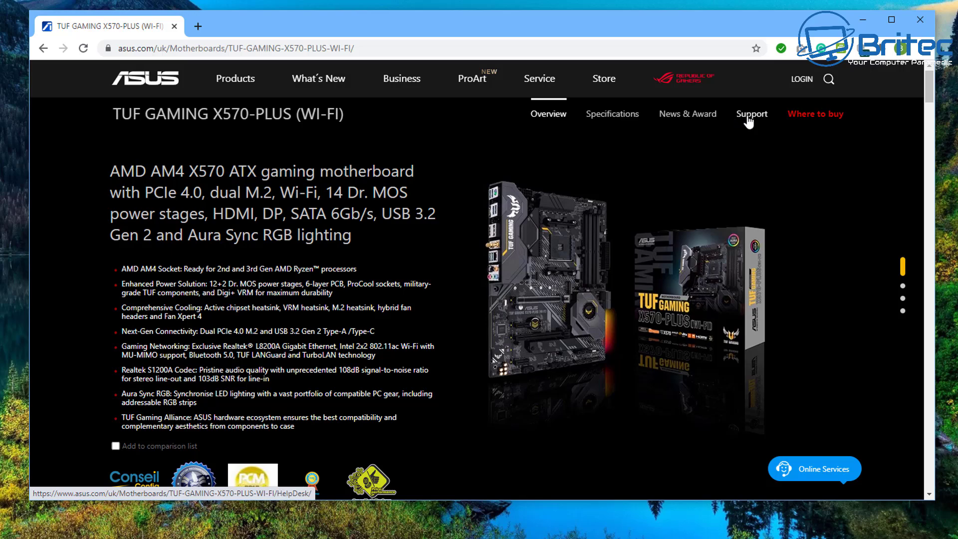
{"action": "left_click", "coordinate": [751, 114]}
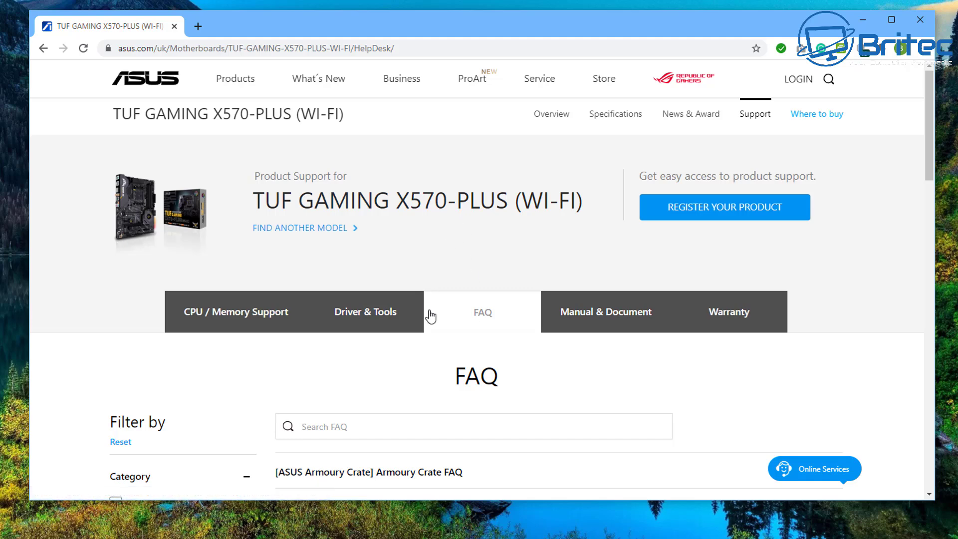
{"action": "left_click", "coordinate": [247, 318]}
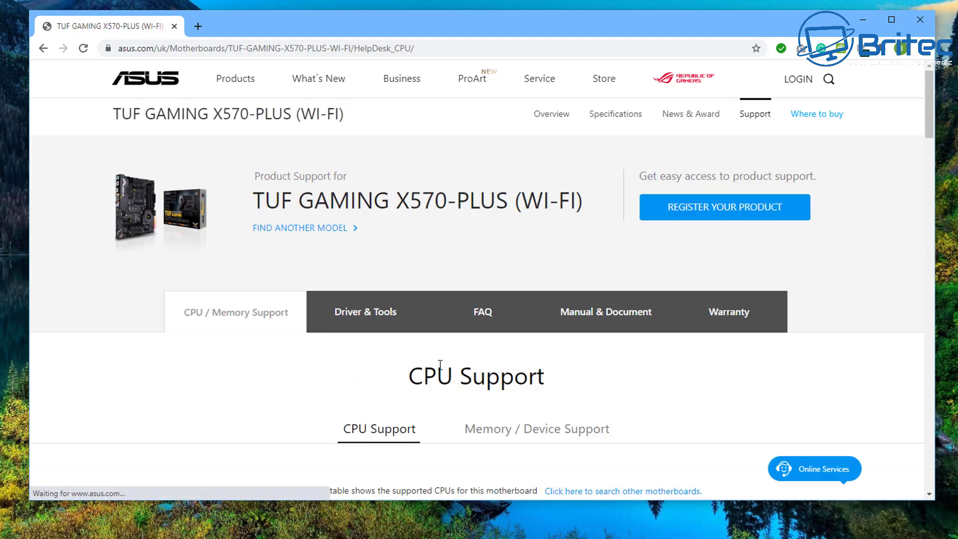
{"action": "scroll", "coordinate": [443, 373], "scroll_direction": "down", "scroll_amount": 1}
{"action": "scroll", "coordinate": [443, 373], "scroll_direction": "down", "scroll_amount": 3}
{"action": "scroll", "coordinate": [438, 376], "scroll_direction": "down", "scroll_amount": 2}
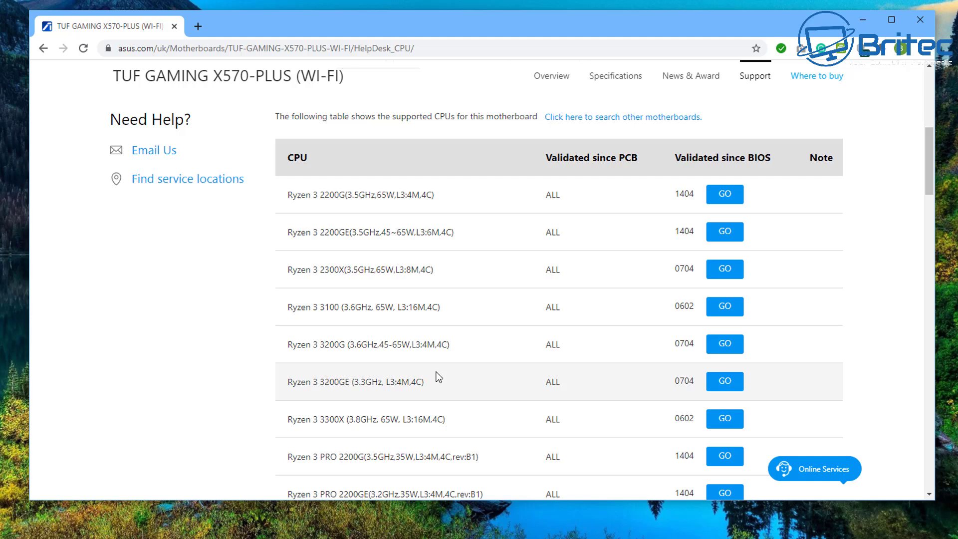
{"action": "scroll", "coordinate": [438, 377], "scroll_direction": "up", "scroll_amount": 1}
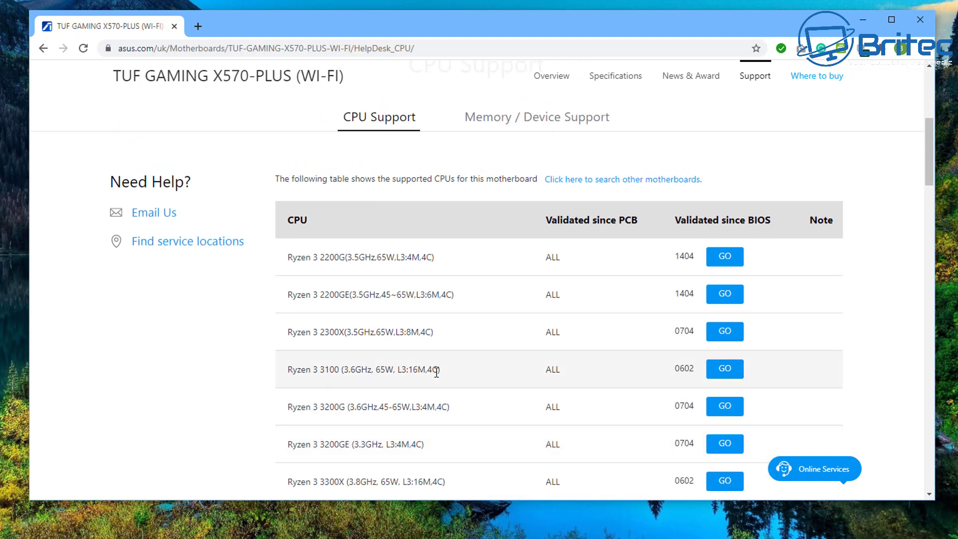
{"action": "left_click", "coordinate": [492, 128]}
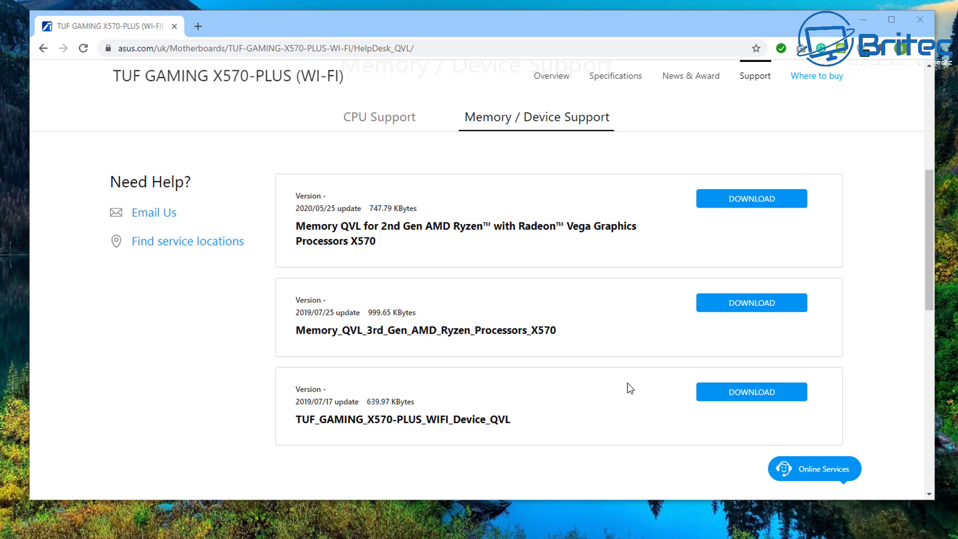
{"action": "scroll", "coordinate": [709, 377], "scroll_direction": "down", "scroll_amount": 2}
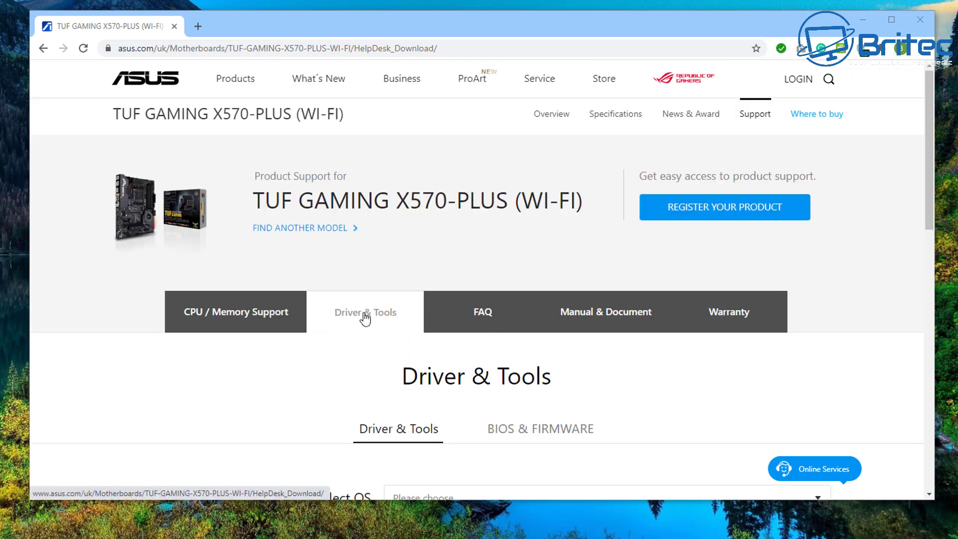
{"action": "scroll", "coordinate": [364, 316], "scroll_direction": "down", "scroll_amount": 2}
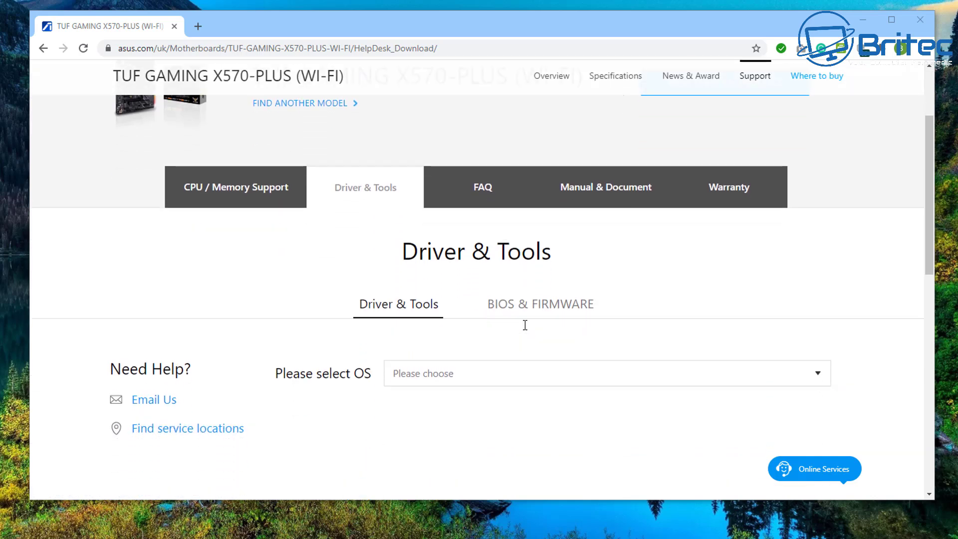
- Filter ASUS downloads to Windows 10 64-bit and highlight the BIOS 2603 description
{"action": "left_click", "coordinate": [597, 372]}
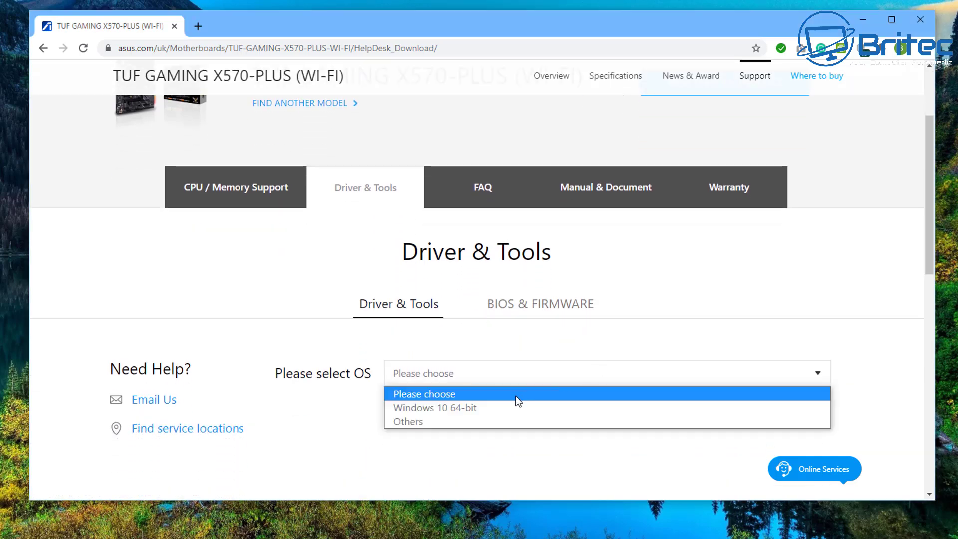
{"action": "left_click", "coordinate": [505, 407]}
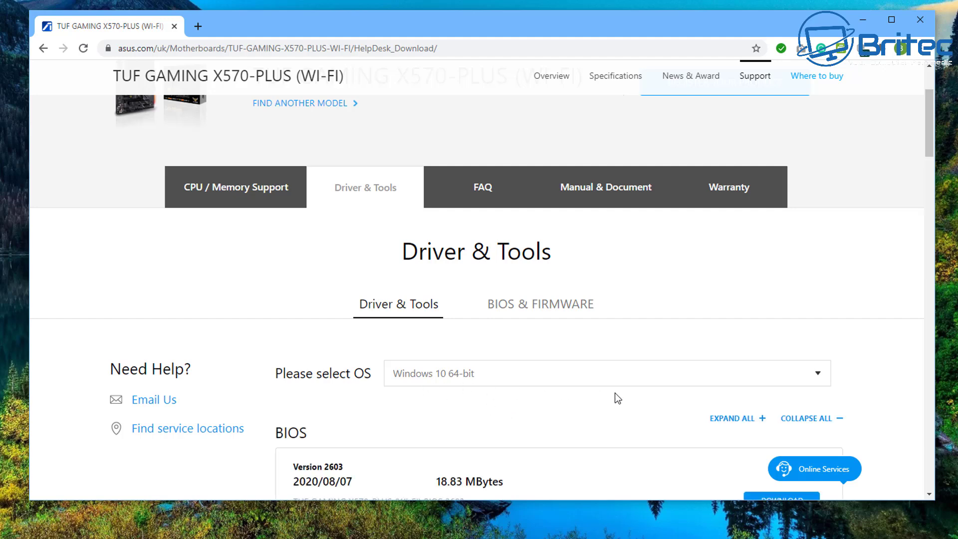
{"action": "scroll", "coordinate": [614, 393], "scroll_direction": "down", "scroll_amount": 2}
{"action": "scroll", "coordinate": [612, 394], "scroll_direction": "down", "scroll_amount": 1}
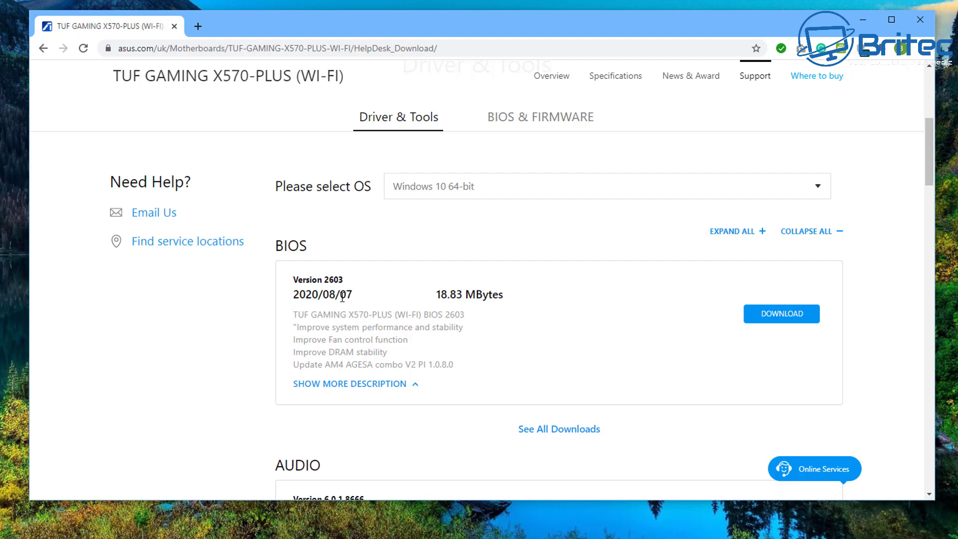
{"action": "left_click_drag", "start_coordinate": [470, 315], "coordinate": [293, 313]}
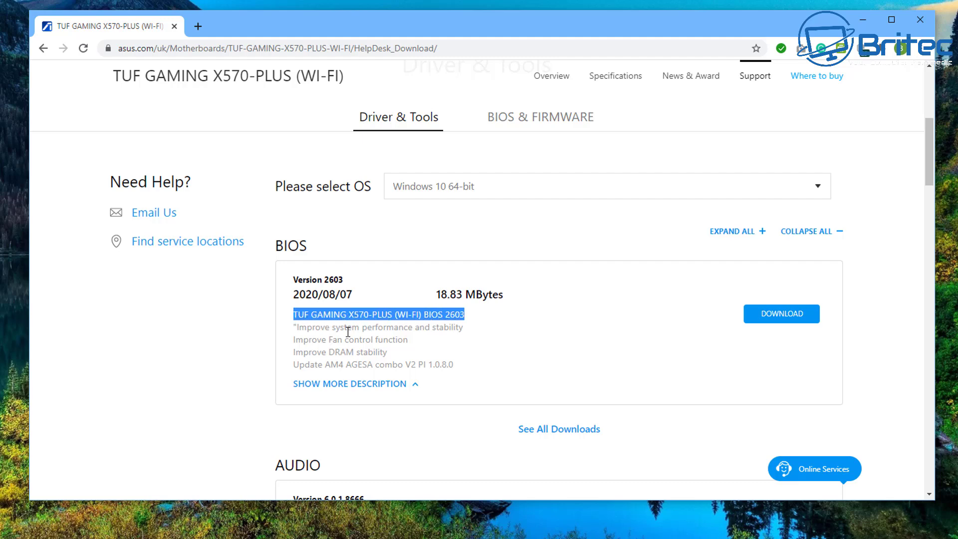
{"action": "left_click_drag", "start_coordinate": [472, 337], "coordinate": [294, 327]}
{"action": "mouse_move", "coordinate": [387, 353]}
{"action": "left_mouse_down"}
{"action": "mouse_move", "coordinate": [338, 352]}
{"action": "mouse_move", "coordinate": [293, 285]}
{"action": "left_mouse_up"}
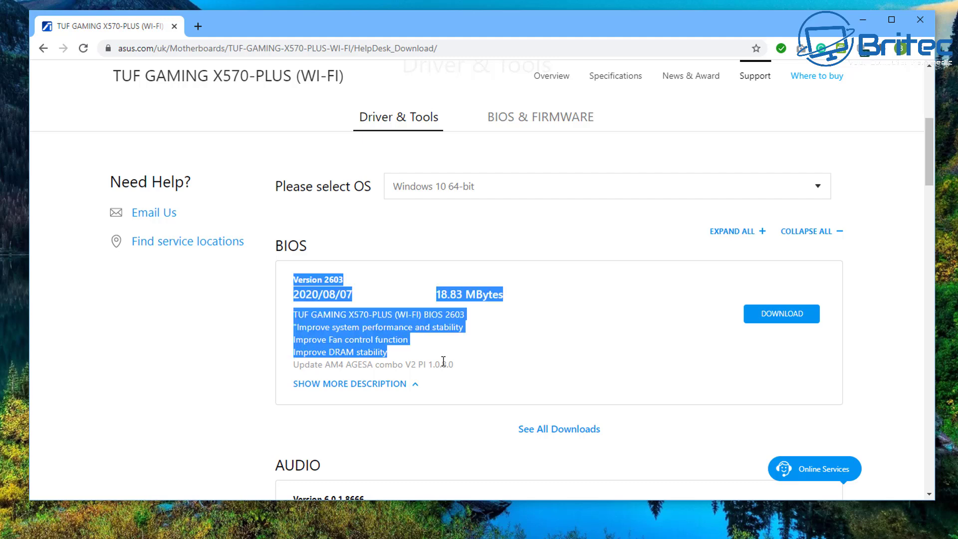
{"action": "left_click", "coordinate": [685, 352]}
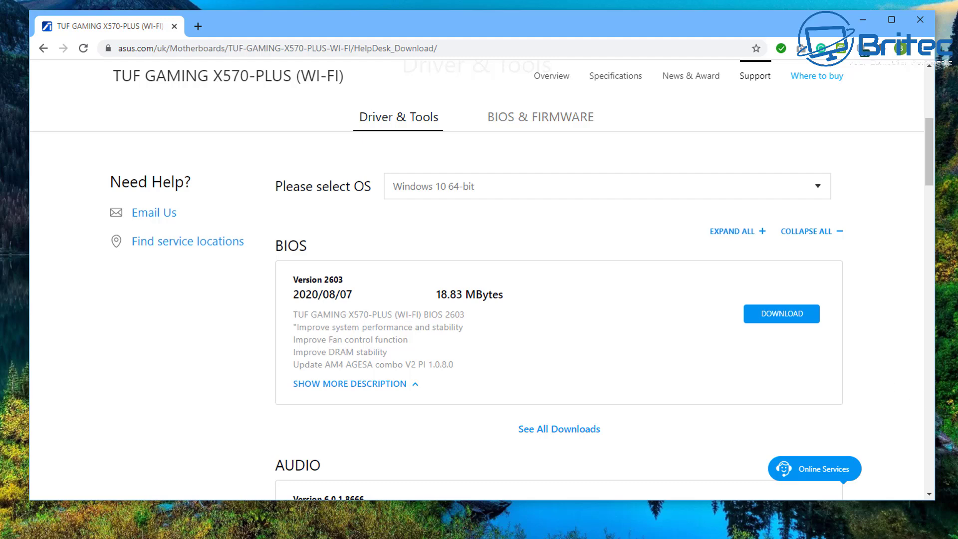
{"action": "scroll", "coordinate": [747, 392], "scroll_direction": "down", "scroll_amount": 4}
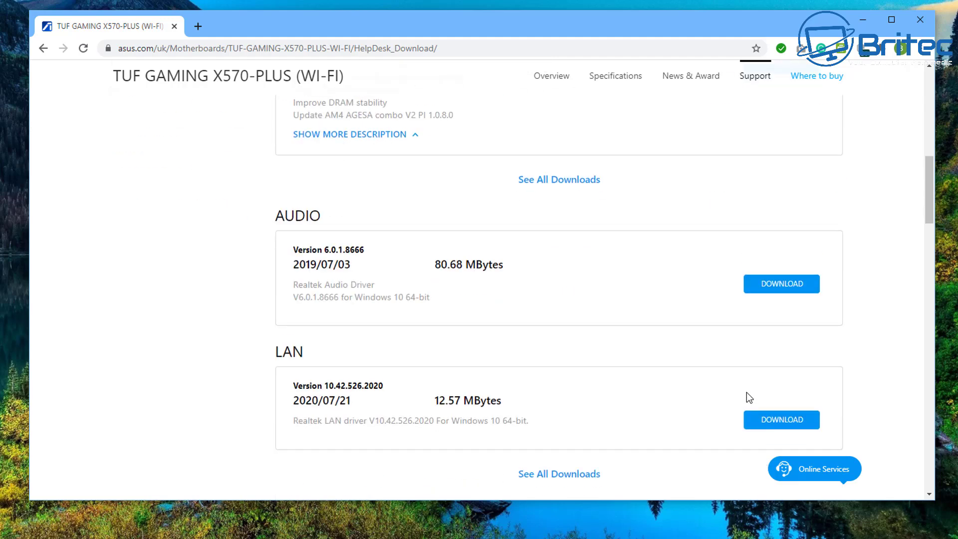
{"action": "scroll", "coordinate": [747, 392], "scroll_direction": "down", "scroll_amount": 4}
{"action": "scroll", "coordinate": [747, 392], "scroll_direction": "down", "scroll_amount": 3}
{"action": "scroll", "coordinate": [745, 392], "scroll_direction": "down", "scroll_amount": 2}
{"action": "scroll", "coordinate": [747, 392], "scroll_direction": "down", "scroll_amount": 3}
{"action": "scroll", "coordinate": [746, 392], "scroll_direction": "down", "scroll_amount": 2}
{"action": "scroll", "coordinate": [746, 396], "scroll_direction": "down", "scroll_amount": 2}
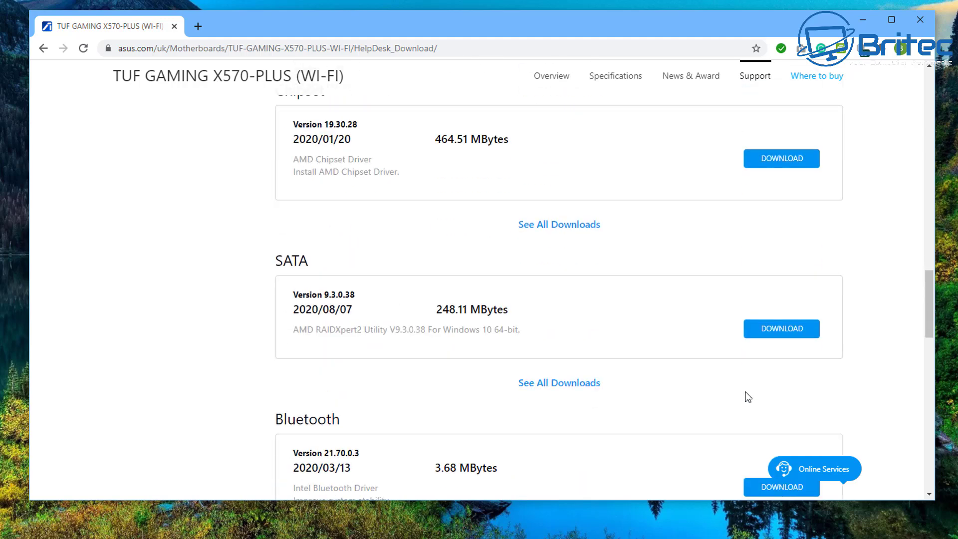
{"action": "scroll", "coordinate": [747, 397], "scroll_direction": "down", "scroll_amount": 1}
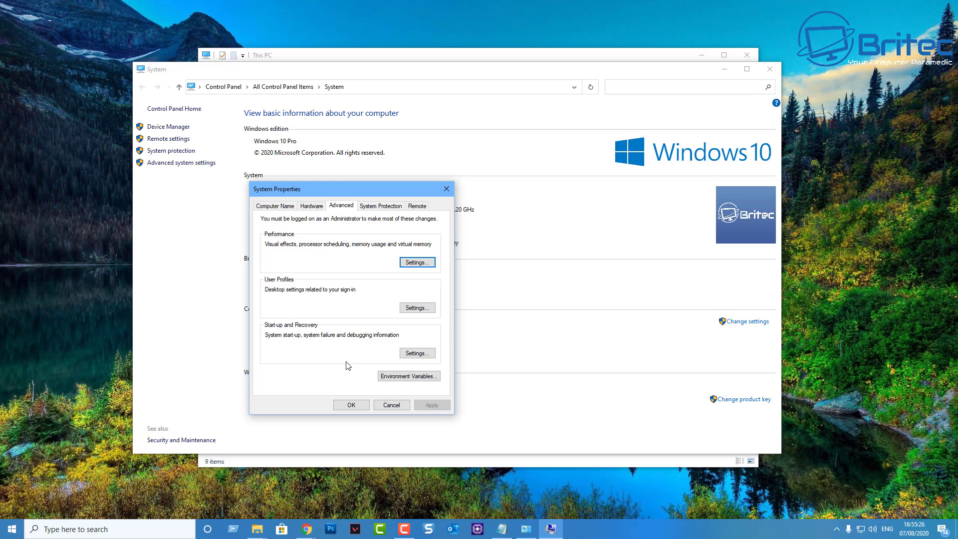
- Open the Start-up and Recovery settings and move the dialog up-left
{"action": "left_click", "coordinate": [415, 354]}
{"action": "left_click_drag", "start_coordinate": [393, 218], "coordinate": [380, 169]}
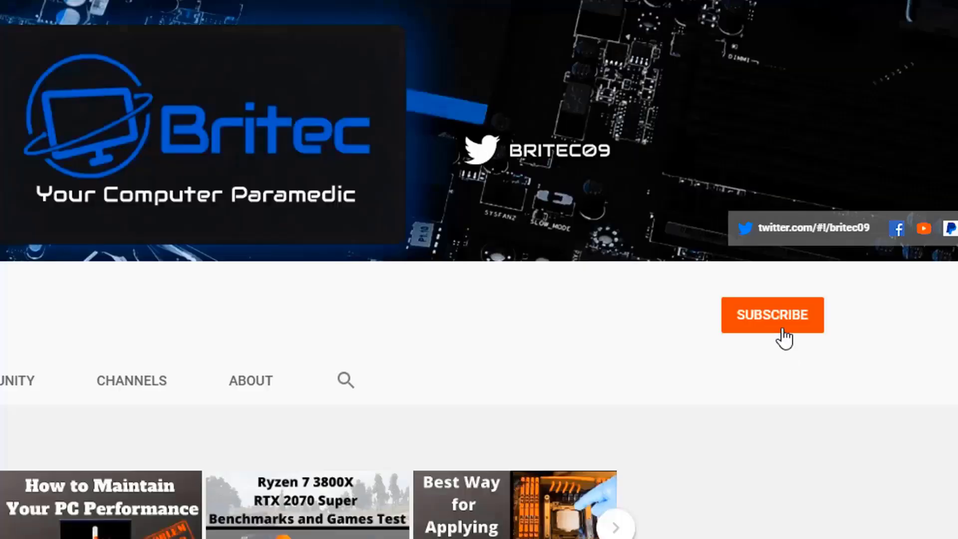
- Subscribe to Britec and set the notification bell to All
{"action": "left_click", "coordinate": [783, 330]}
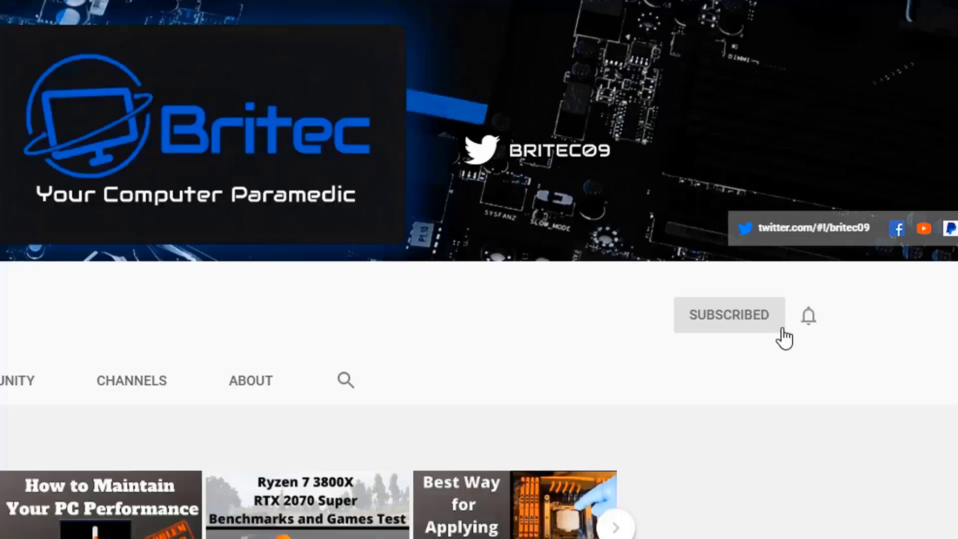
{"action": "left_click", "coordinate": [809, 318]}
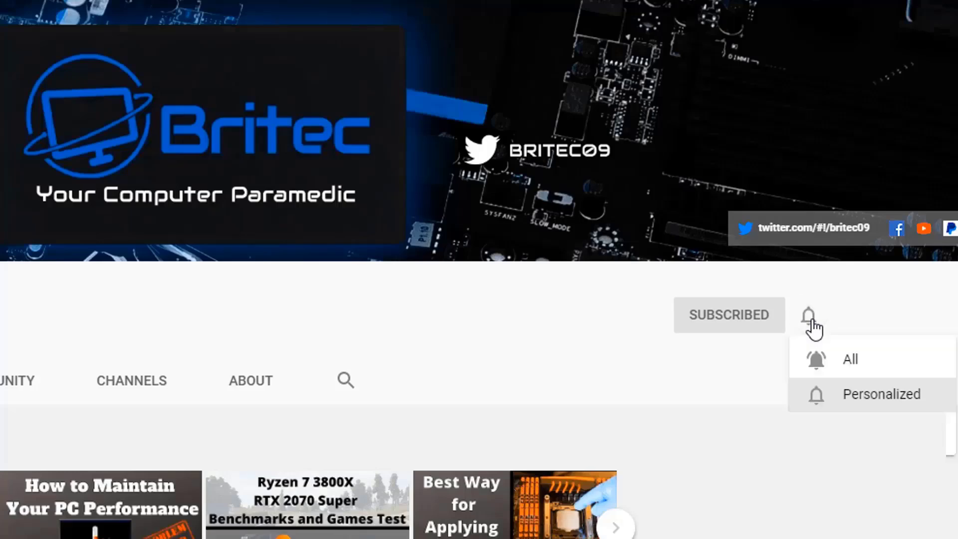
{"action": "left_click", "coordinate": [834, 363]}
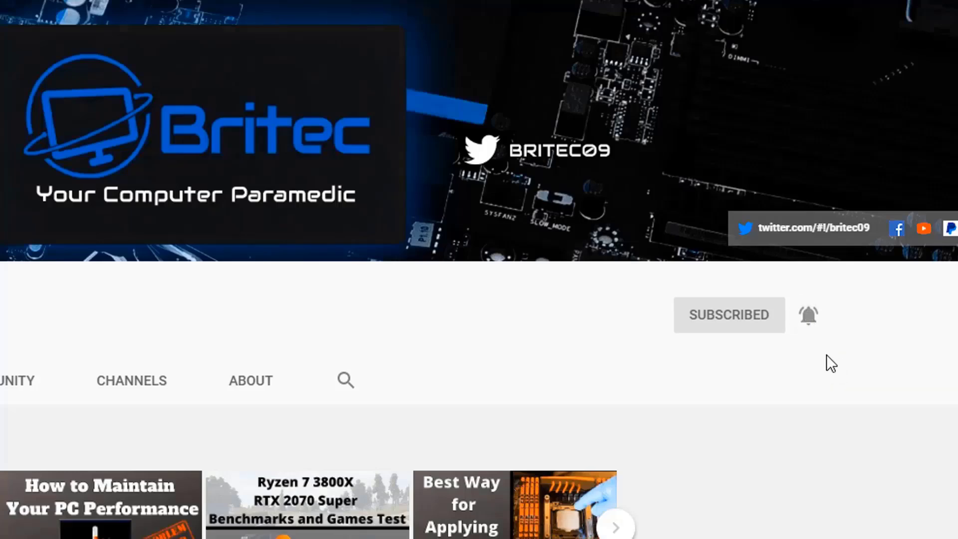